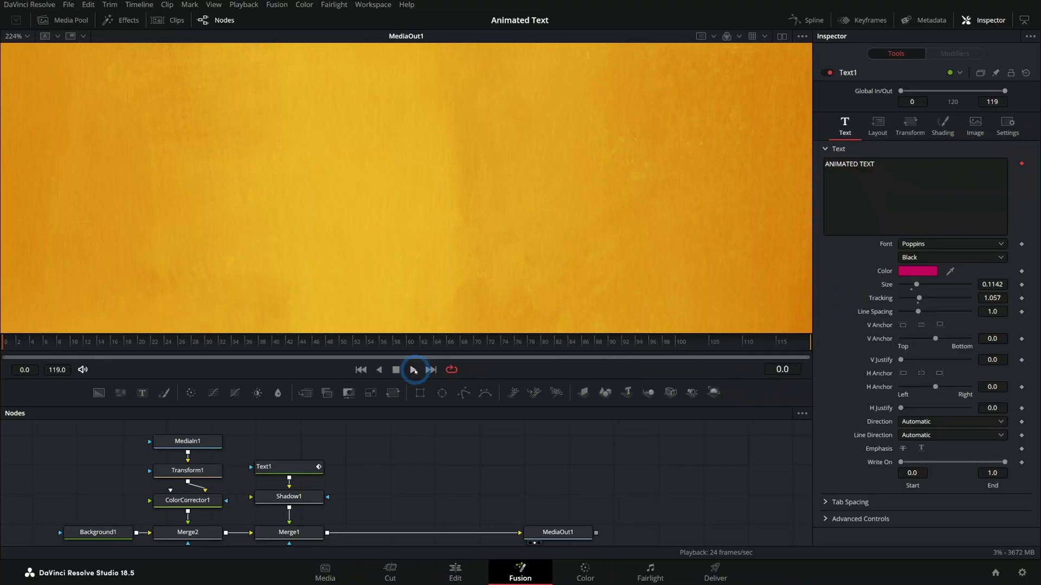
Preview the animation, then scrub the time ruler back to frame 0.
{"action": "left_click", "coordinate": [413, 370]}
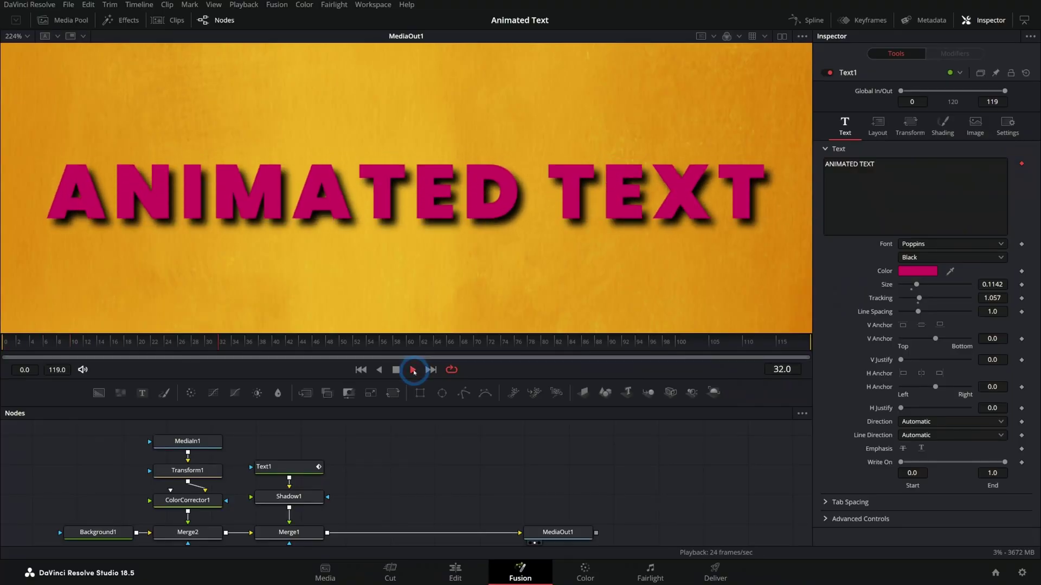
{"action": "left_click_drag", "start_coordinate": [211, 351], "coordinate": [25, 339]}
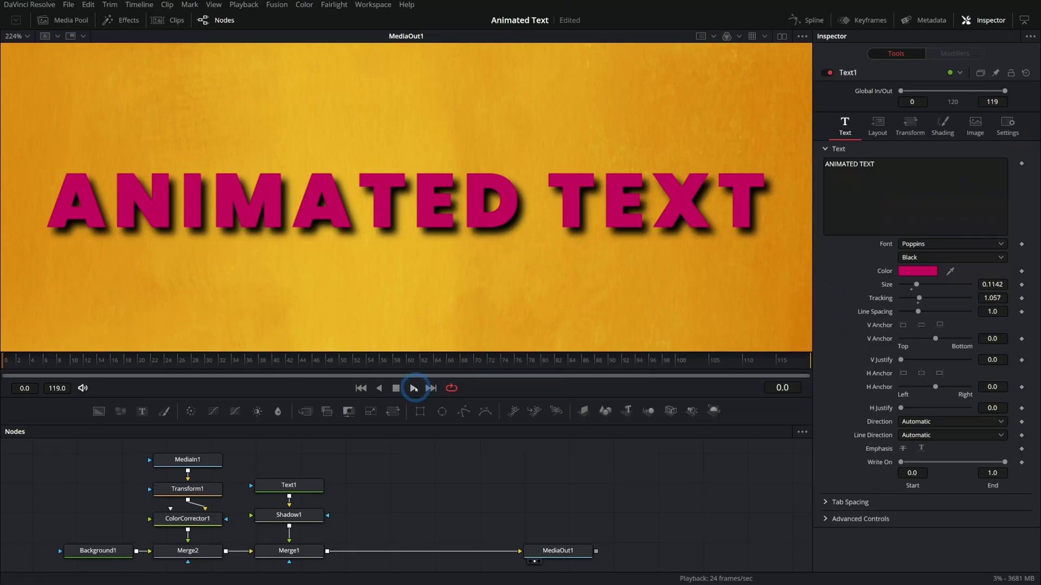
{"action": "left_click", "coordinate": [412, 389]}
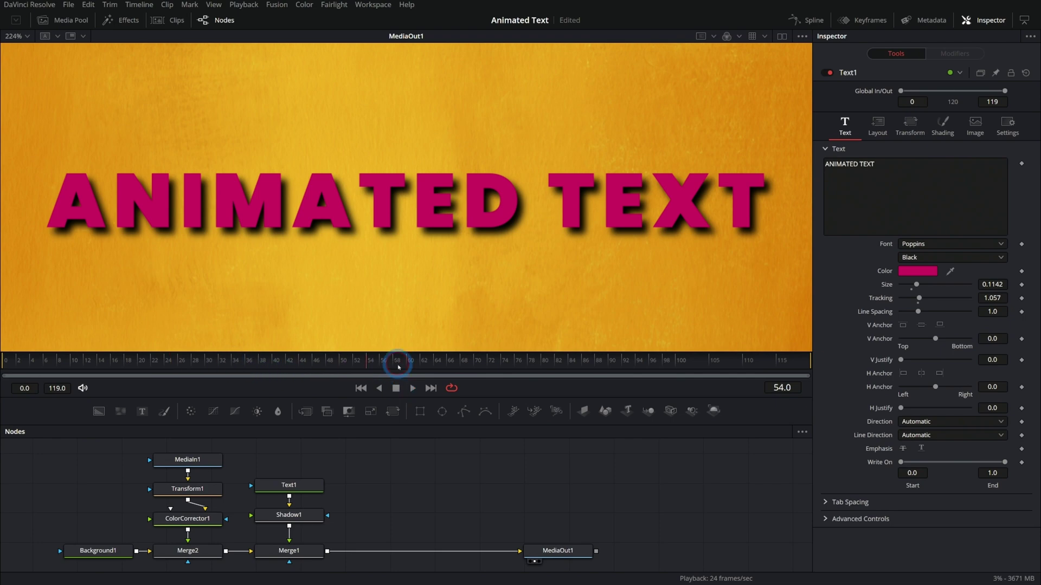
{"action": "left_click_drag", "start_coordinate": [474, 362], "coordinate": [16, 359]}
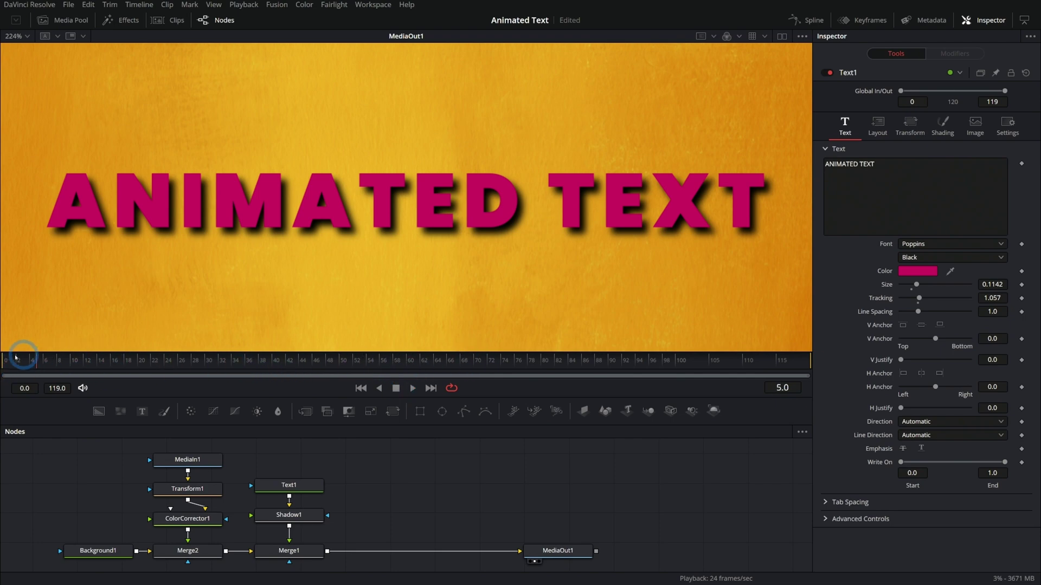
{"action": "left_click_drag", "start_coordinate": [383, 363], "coordinate": [1, 364]}
{"action": "left_click_drag", "start_coordinate": [185, 368], "coordinate": [5, 362]}
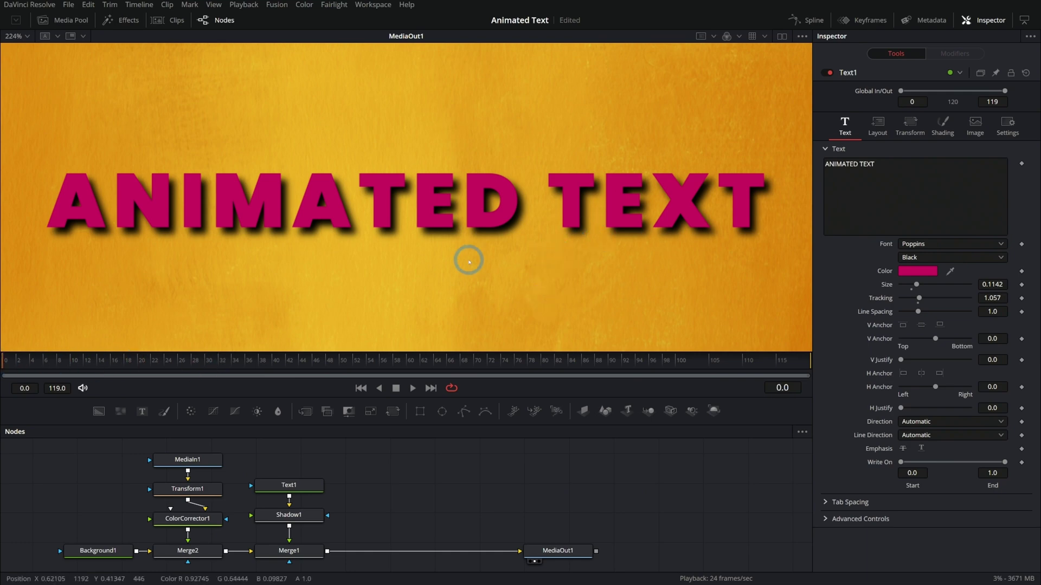
Move Text1 and Shadow1 up and drop a Transform node between Shadow1 and Merge1.
{"action": "left_click_drag", "start_coordinate": [367, 519], "coordinate": [303, 477]}
{"action": "left_click_drag", "start_coordinate": [319, 515], "coordinate": [319, 487]}
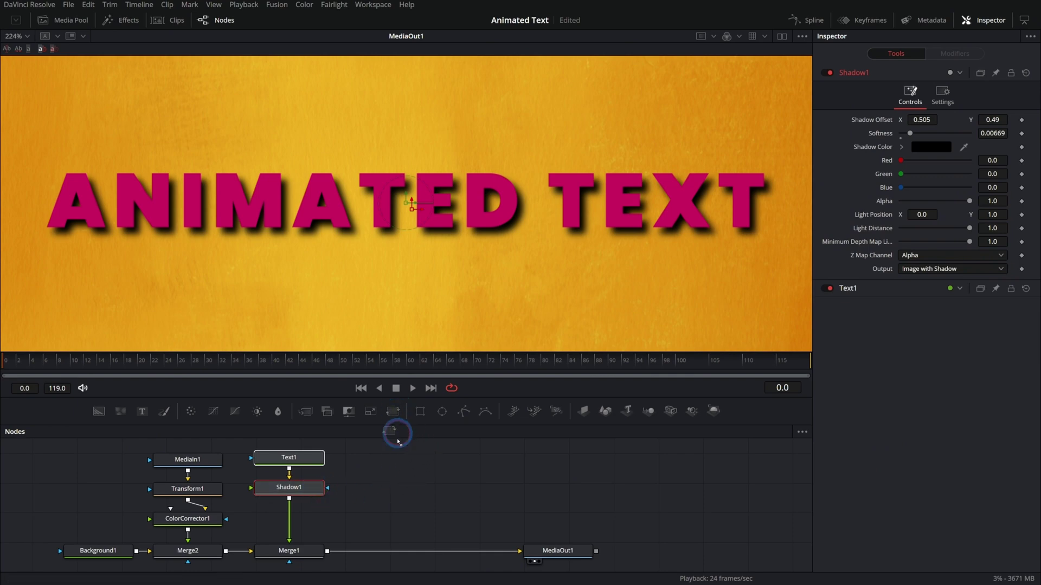
{"action": "left_click_drag", "start_coordinate": [392, 410], "coordinate": [296, 524]}
Test Transform2's size and angle, then reset angle to 0 and size to 1.0.
{"action": "left_click", "coordinate": [934, 185]}
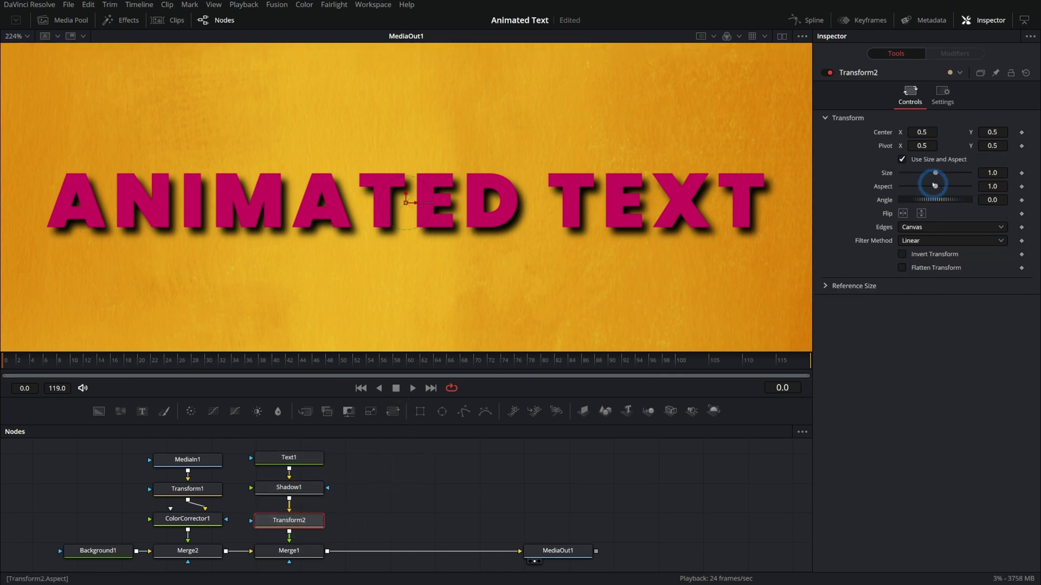
{"action": "left_click_drag", "start_coordinate": [934, 173], "coordinate": [930, 207]}
{"action": "double_click", "coordinate": [885, 200]}
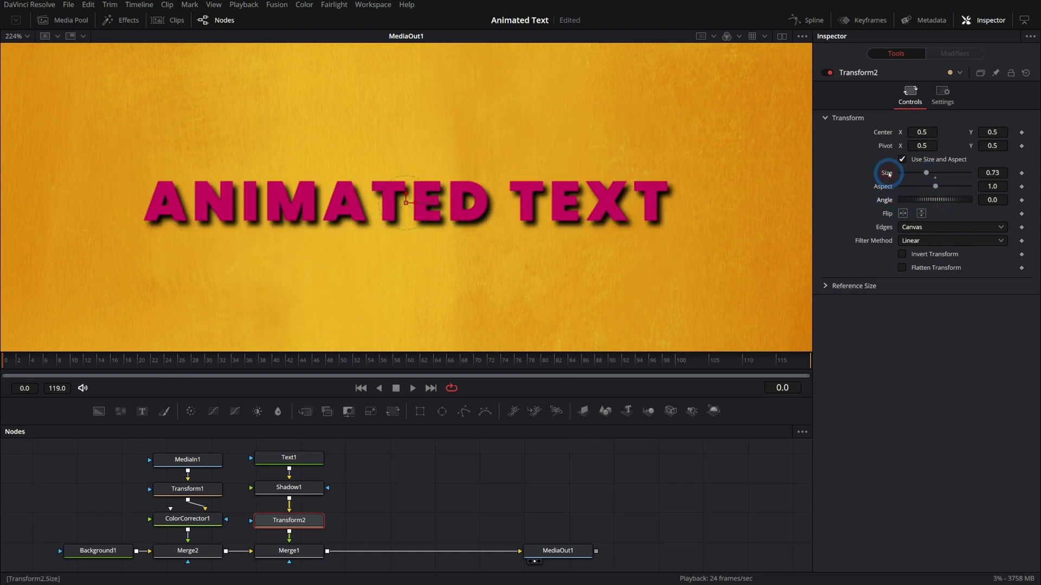
{"action": "double_click", "coordinate": [886, 173]}
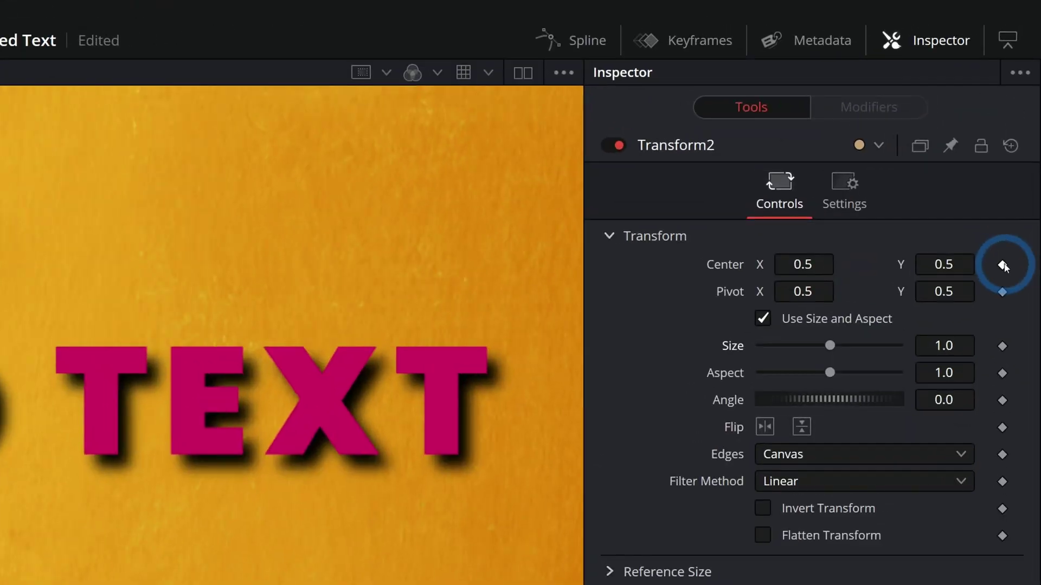
Keyframe Transform2's Center at frame 24 and push it off-screen right at frame 0.
{"action": "left_click", "coordinate": [1005, 255]}
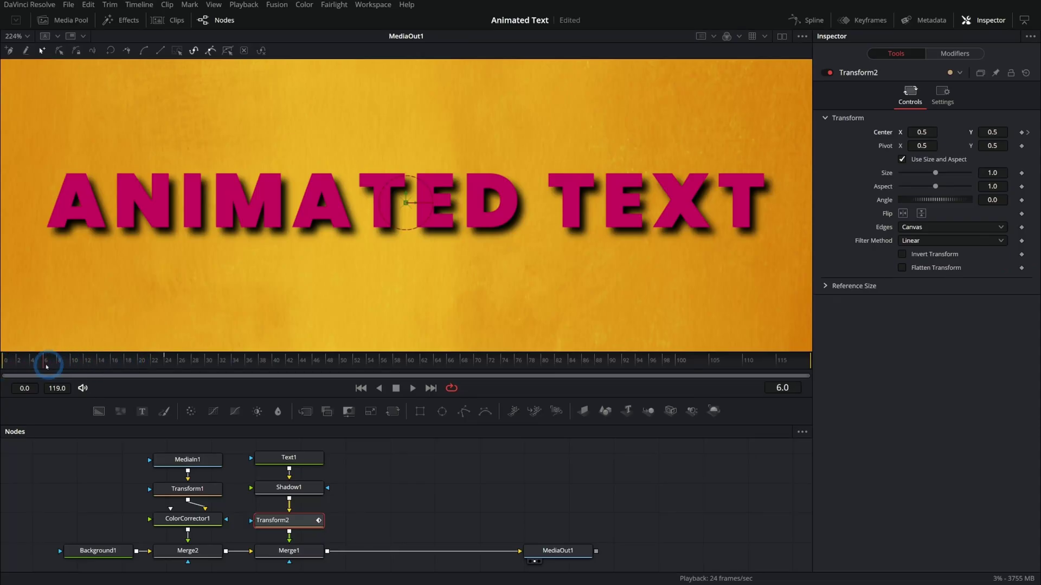
{"action": "left_click_drag", "start_coordinate": [47, 367], "coordinate": [5, 366]}
{"action": "left_click_drag", "start_coordinate": [922, 132], "coordinate": [954, 132]}
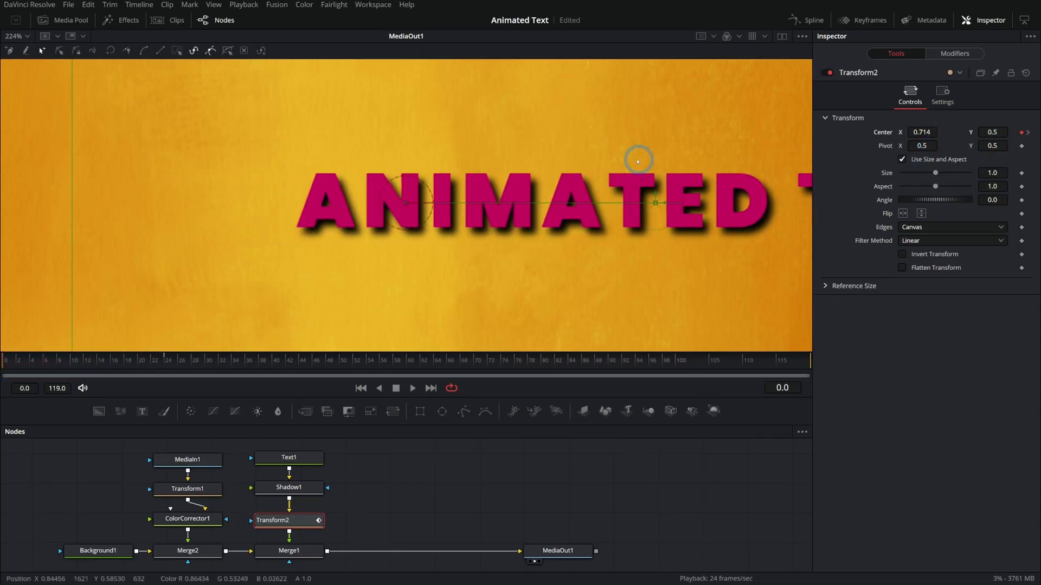
Play back the slide-in animation and return to the first frame.
{"action": "key", "text": "space"}
{"action": "left_click", "coordinate": [396, 389]}
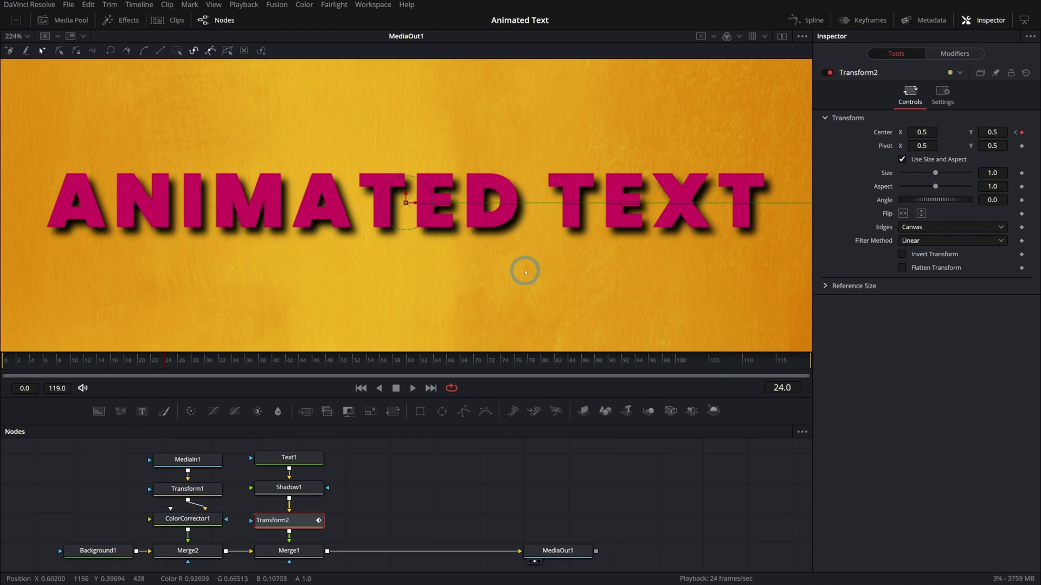
{"action": "left_click_drag", "start_coordinate": [165, 362], "coordinate": [5, 362]}
{"action": "left_click", "coordinate": [433, 398]}
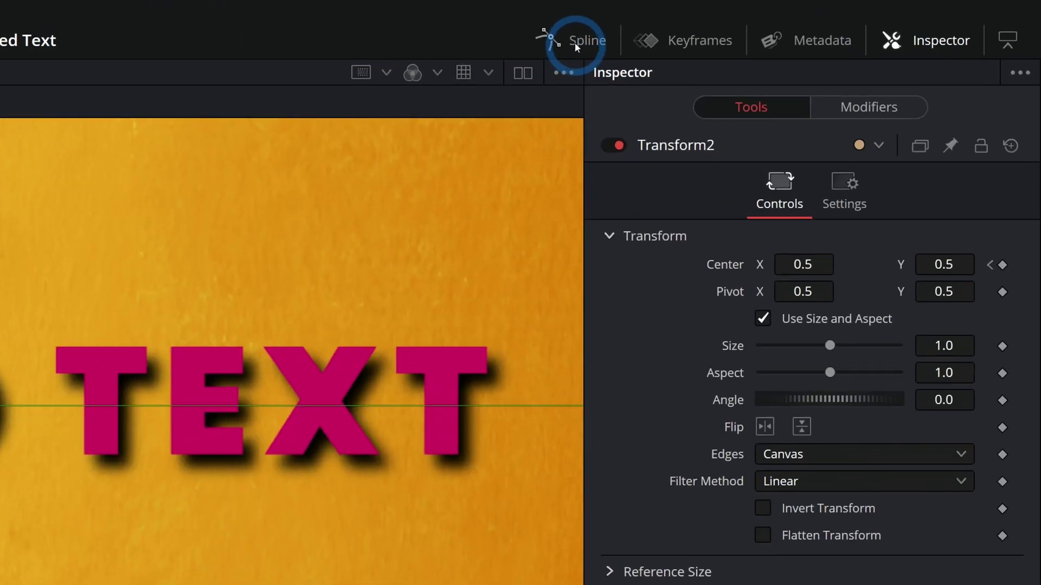
{"action": "left_click", "coordinate": [805, 20]}
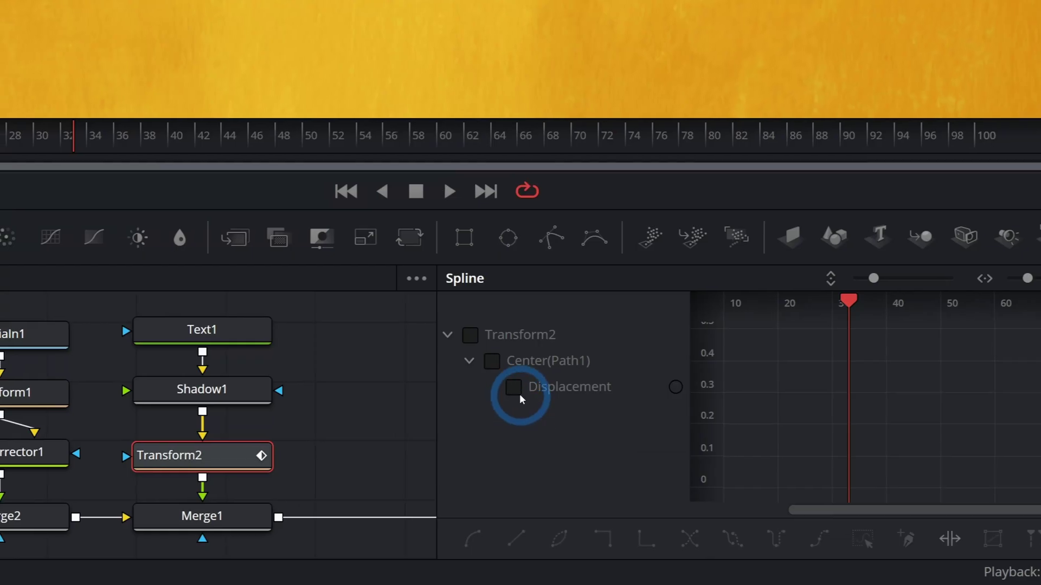
Show Transform2's Center Displacement curve and smooth its final keyframe.
{"action": "left_click", "coordinate": [519, 387]}
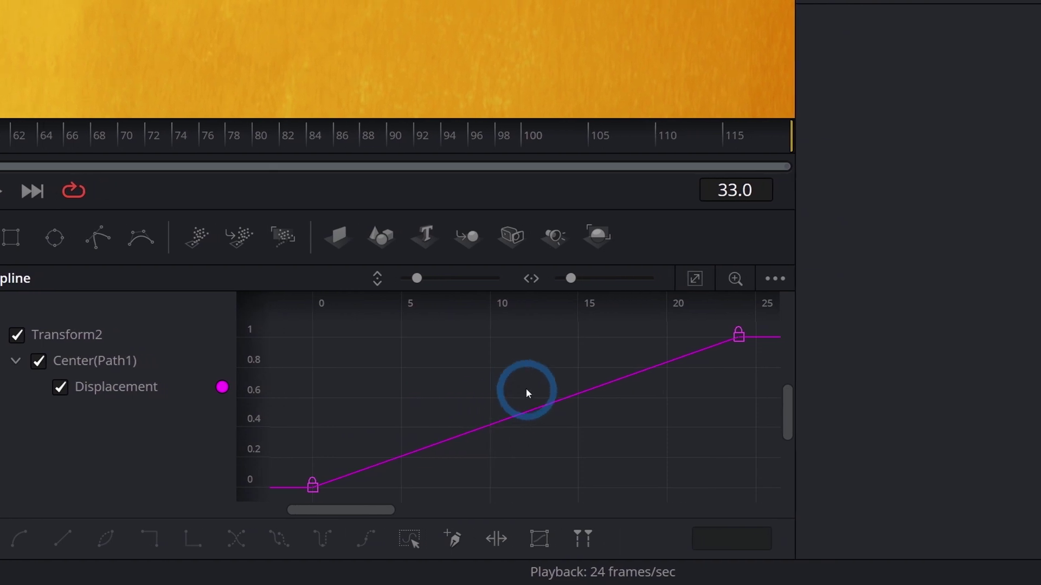
{"action": "scroll", "coordinate": [683, 336], "scroll_direction": "up", "scroll_amount": 2}
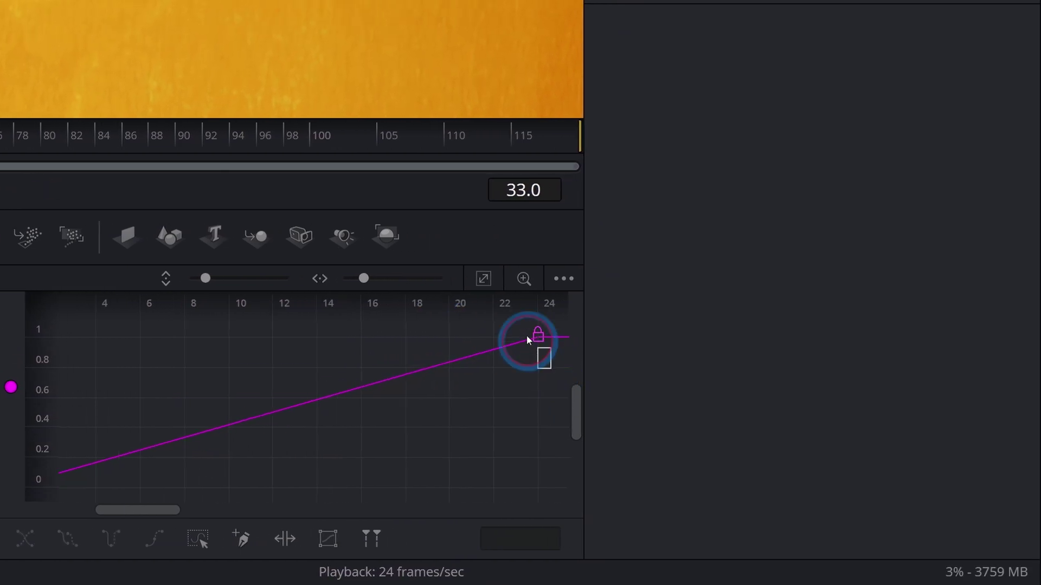
{"action": "left_click", "coordinate": [536, 336]}
{"action": "key", "text": "s"}
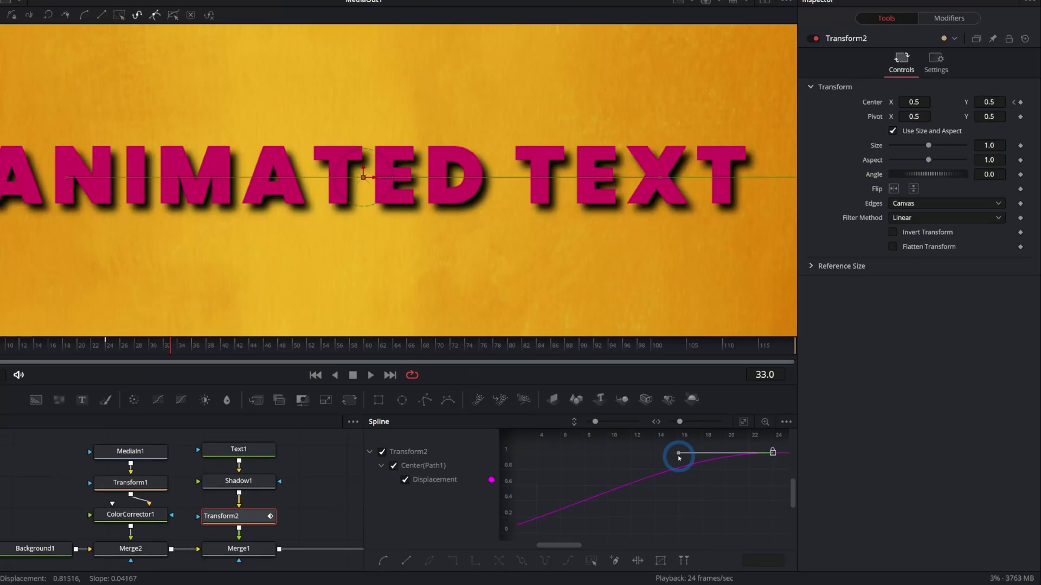
Play the eased slide-in from the first frame and stop once the text settles.
{"action": "left_click", "coordinate": [318, 376]}
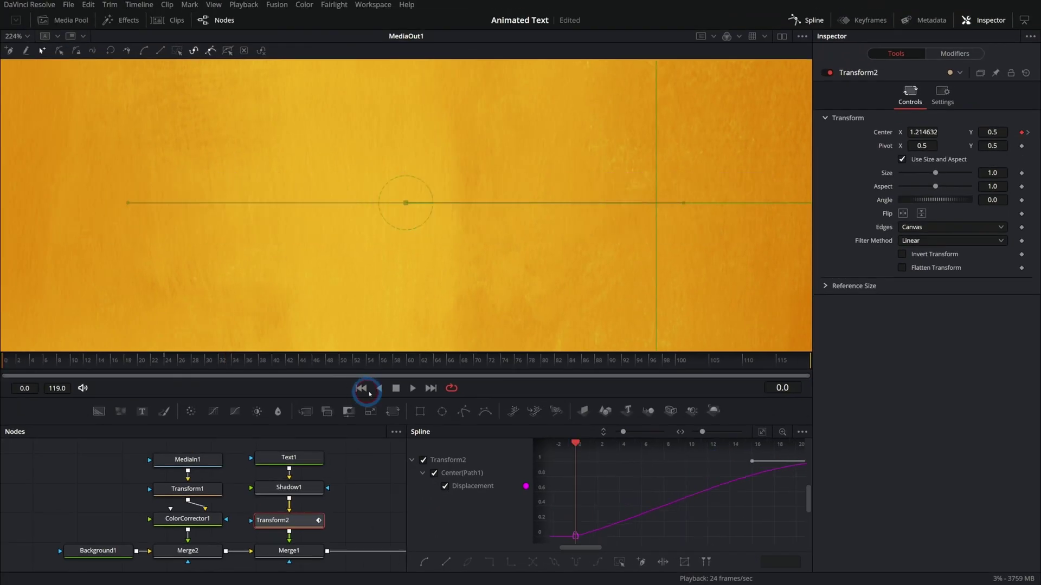
{"action": "left_click", "coordinate": [412, 388]}
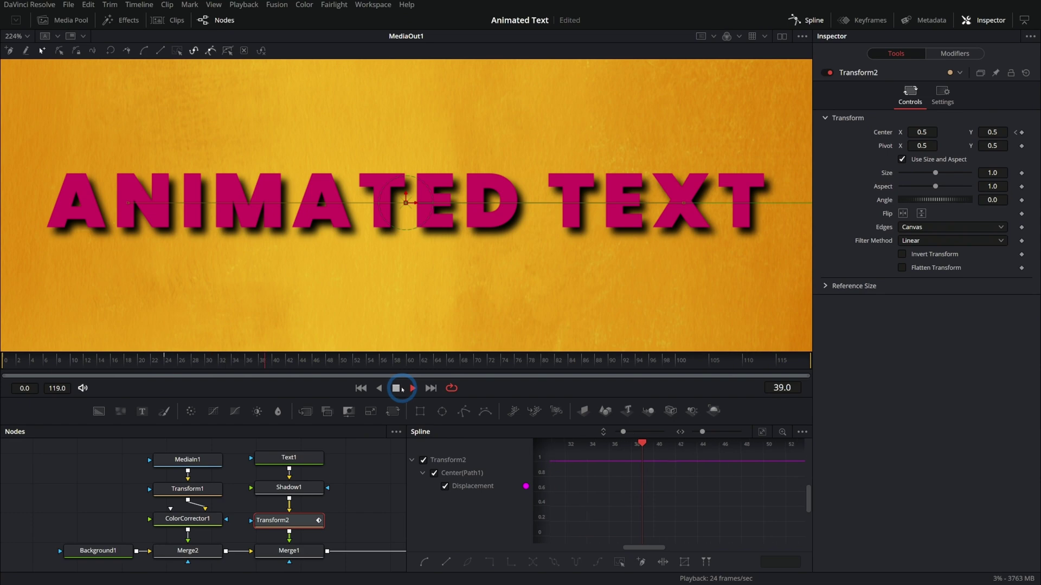
{"action": "left_click", "coordinate": [369, 389]}
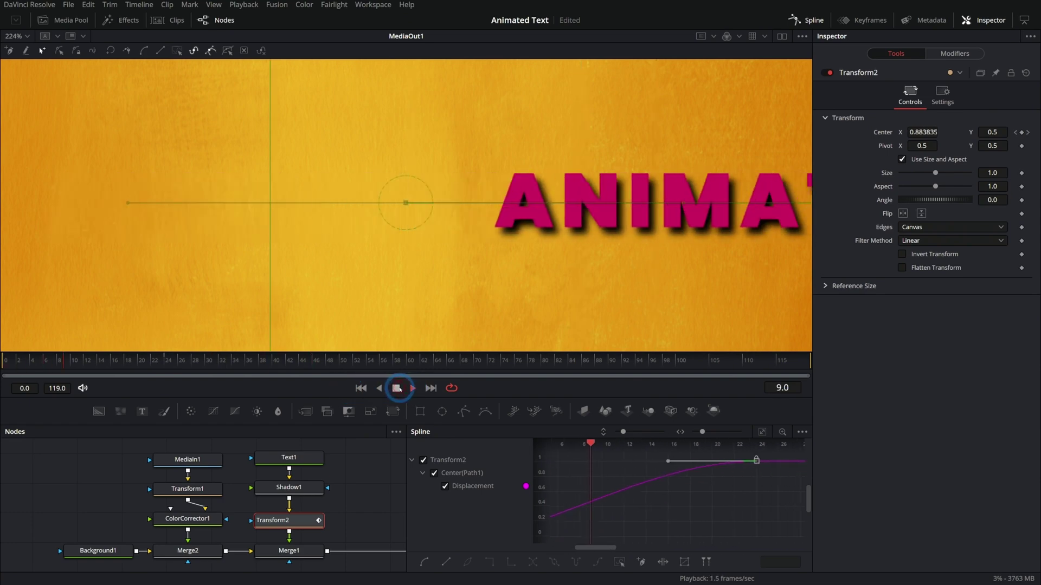
{"action": "left_click", "coordinate": [397, 388]}
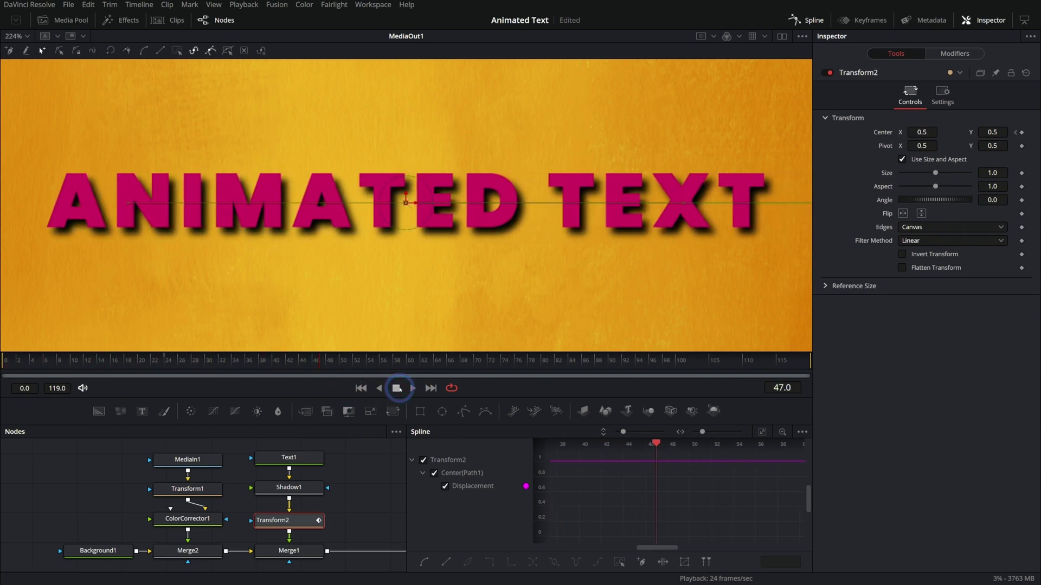
Keyframe Merge1's Center at frame 26, then remove Transform2 so Shadow1 feeds Merge1 directly.
{"action": "left_click", "coordinate": [310, 551]}
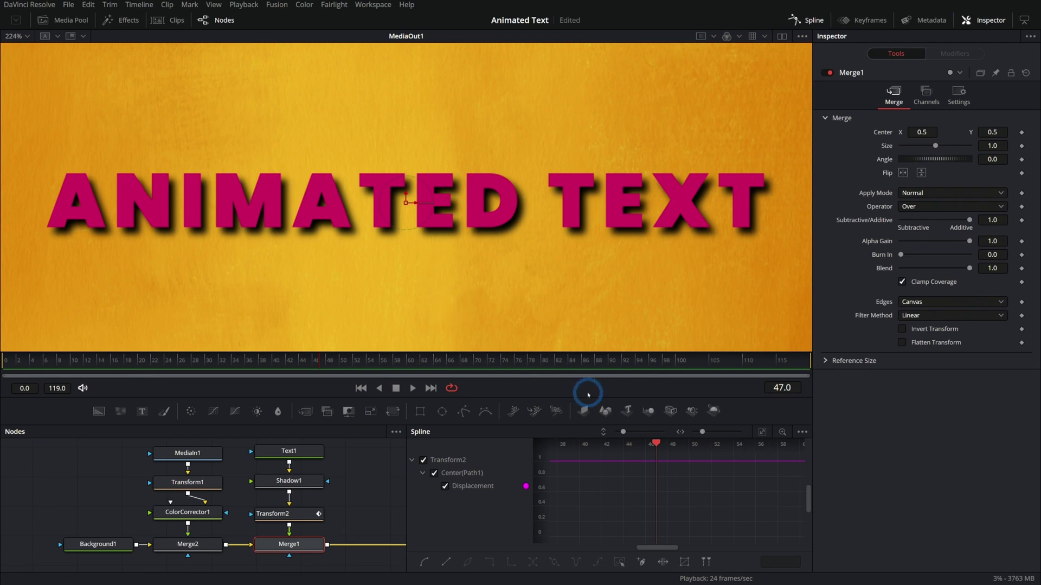
{"action": "left_click", "coordinate": [179, 362]}
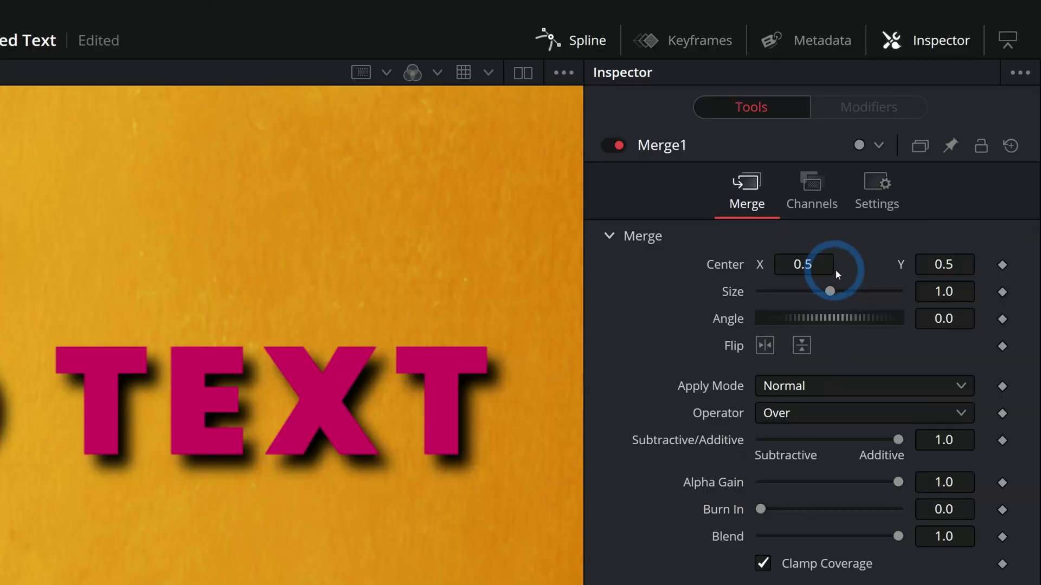
{"action": "left_click", "coordinate": [1011, 268]}
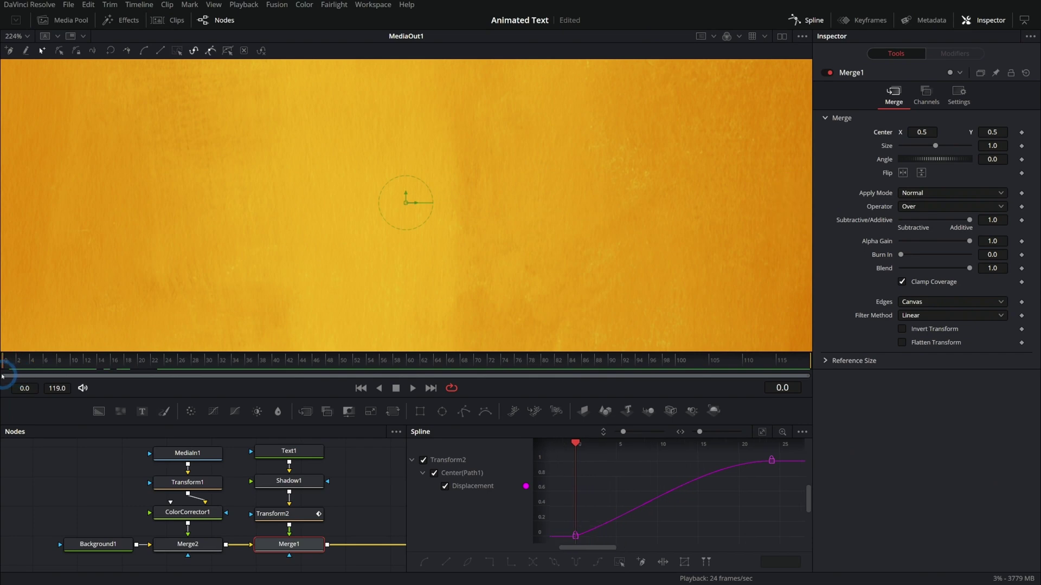
{"action": "left_click", "coordinate": [0, 584]}
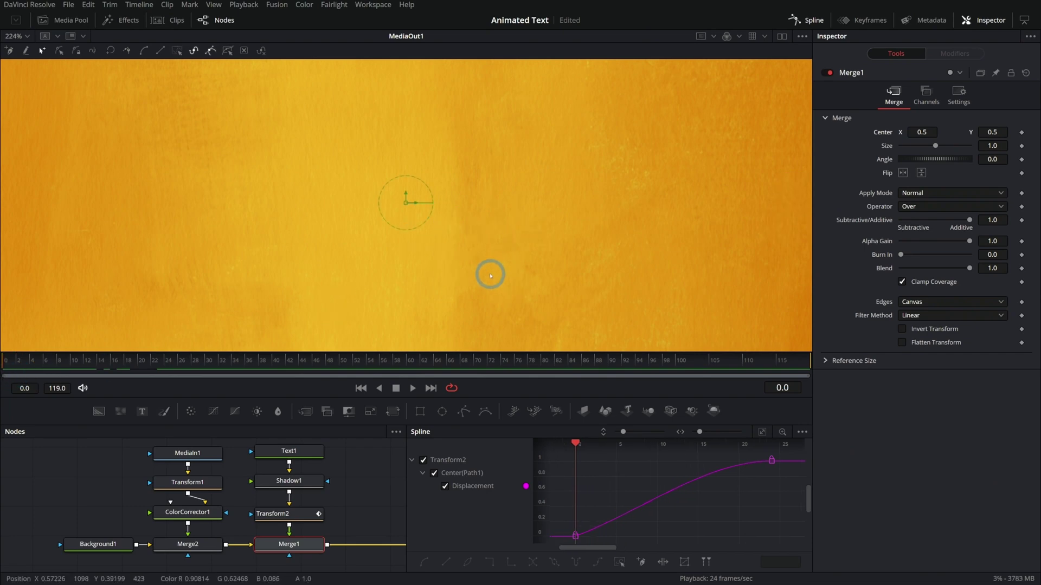
{"action": "left_click", "coordinate": [297, 514]}
{"action": "left_click", "coordinate": [289, 480]}
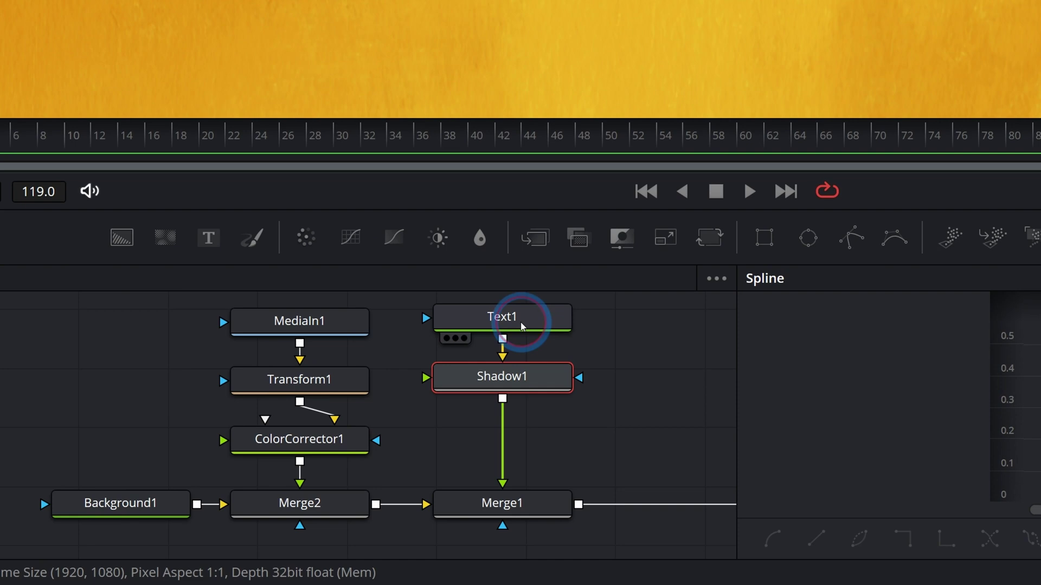
Attach a Follower modifier to Text1's 'ANIMATED TEXT' text field from its context menu.
{"action": "left_click", "coordinate": [521, 322]}
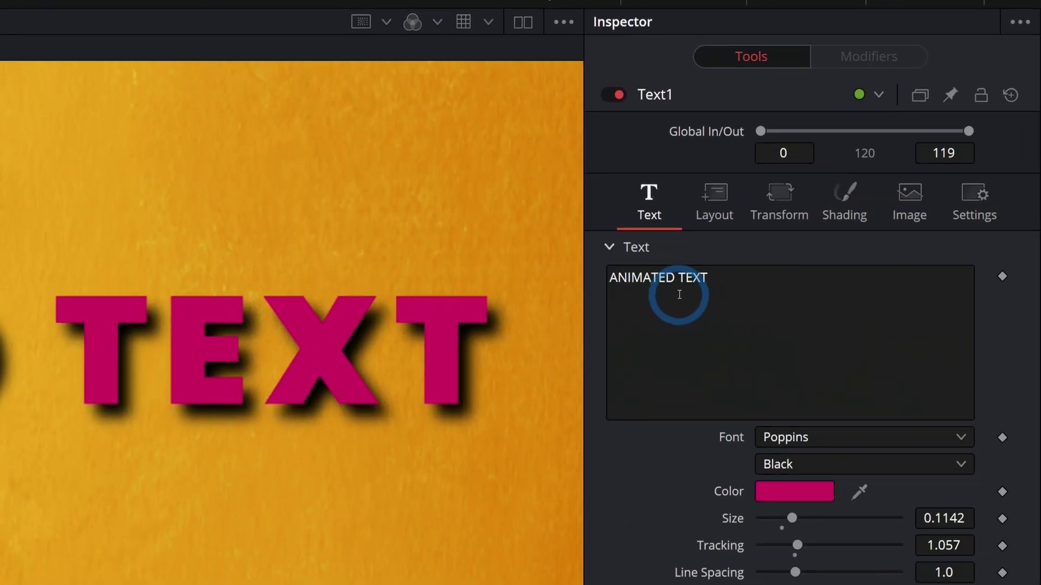
{"action": "right_click", "coordinate": [681, 292]}
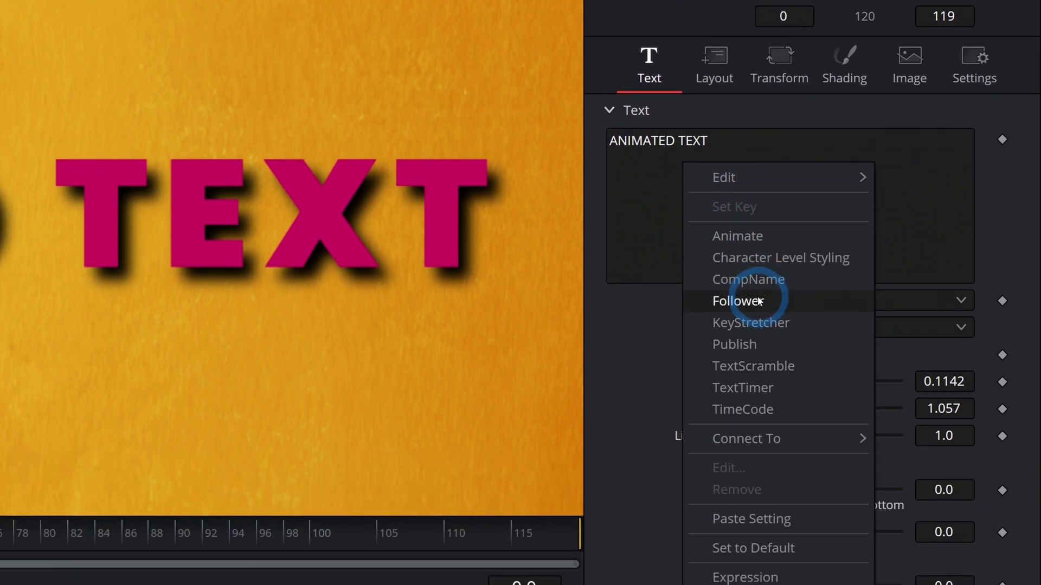
{"action": "left_click", "coordinate": [781, 295]}
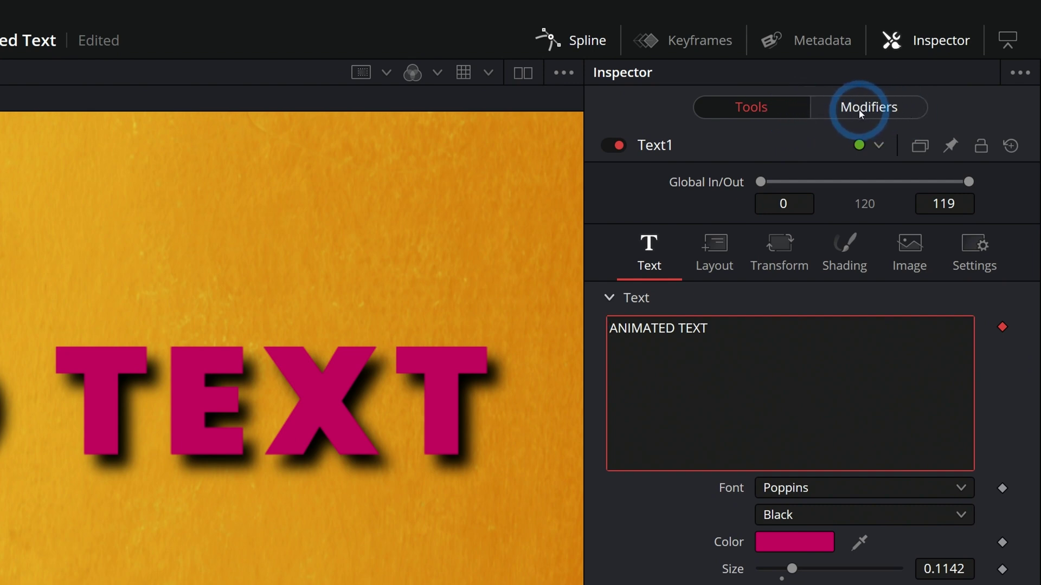
Show Follower1's per-character Transform settings, expand Size, and reset Size Y to 1.0 after a test.
{"action": "left_click", "coordinate": [859, 110]}
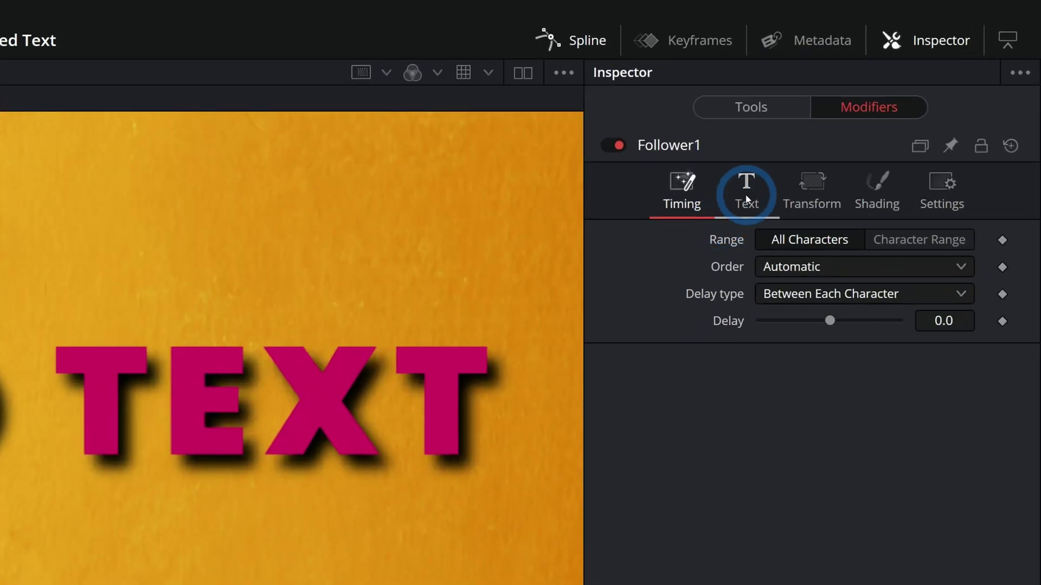
{"action": "left_click", "coordinate": [811, 185]}
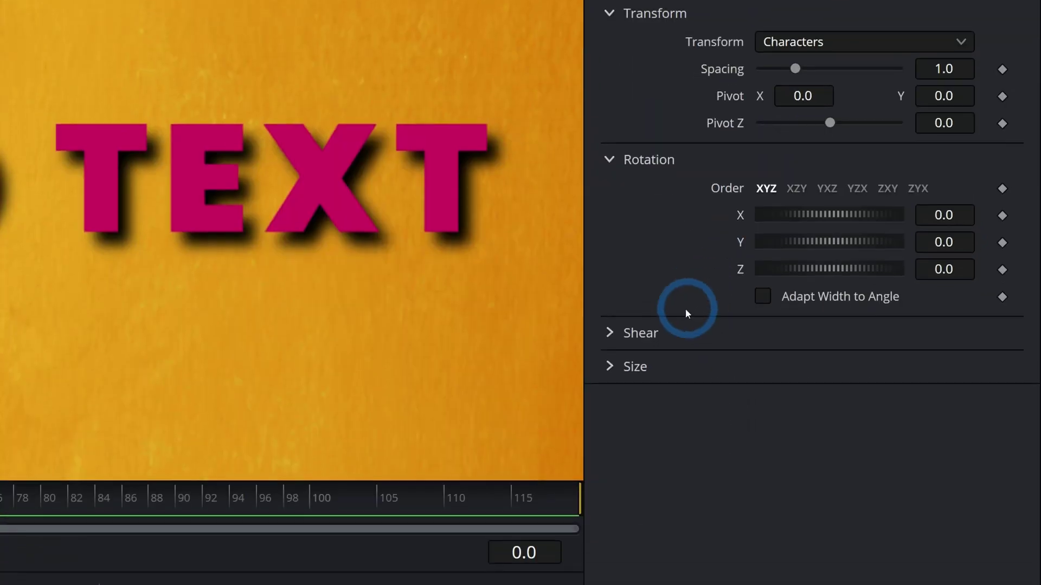
{"action": "left_click", "coordinate": [609, 297]}
{"action": "left_click", "coordinate": [787, 352]}
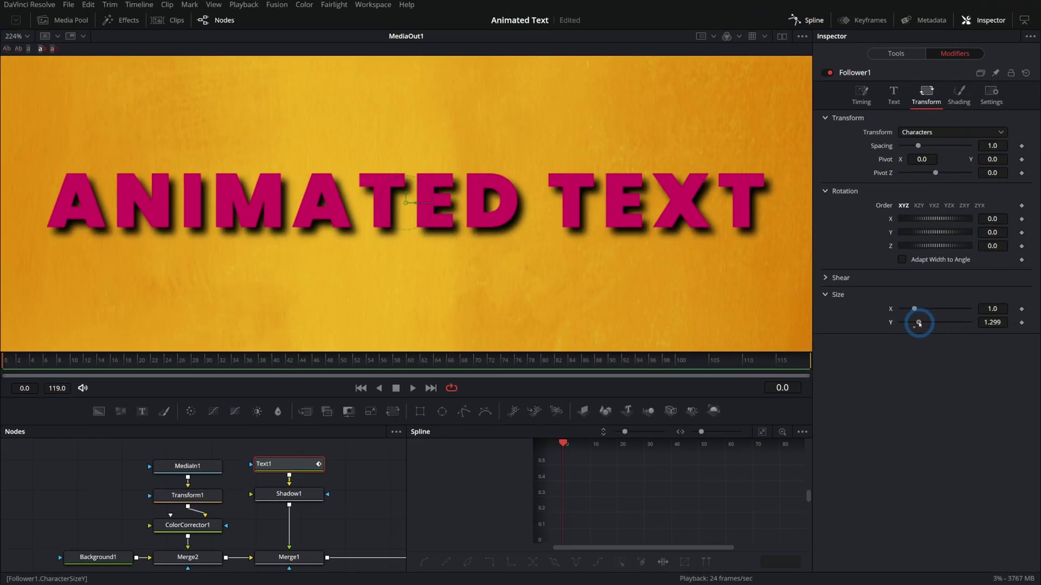
{"action": "double_click", "coordinate": [916, 323]}
{"action": "left_click", "coordinate": [937, 341]}
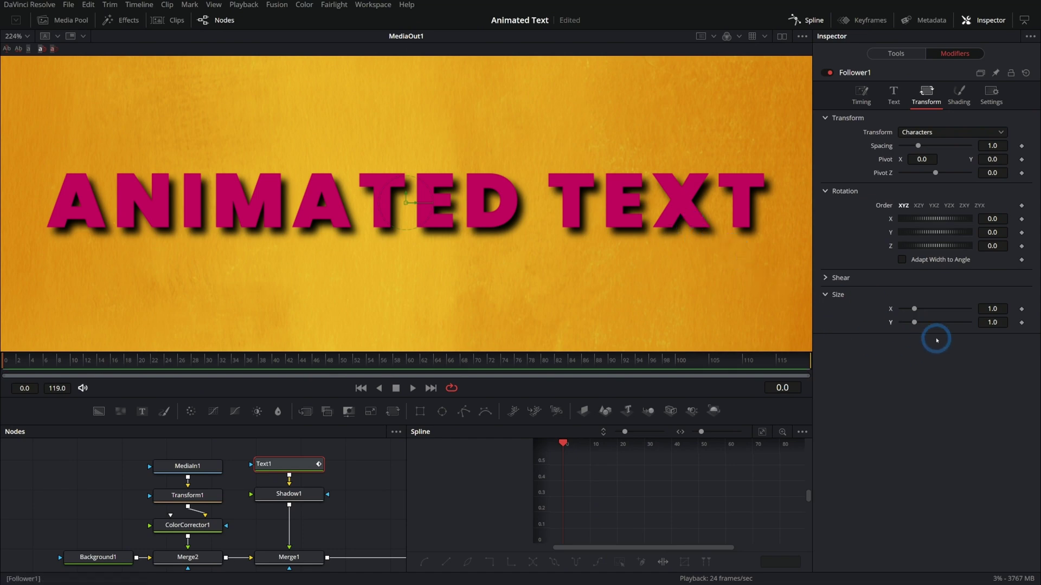
Keyframe Follower1's character Size Y at 1.339 on frame 20.
{"action": "left_click", "coordinate": [182, 361]}
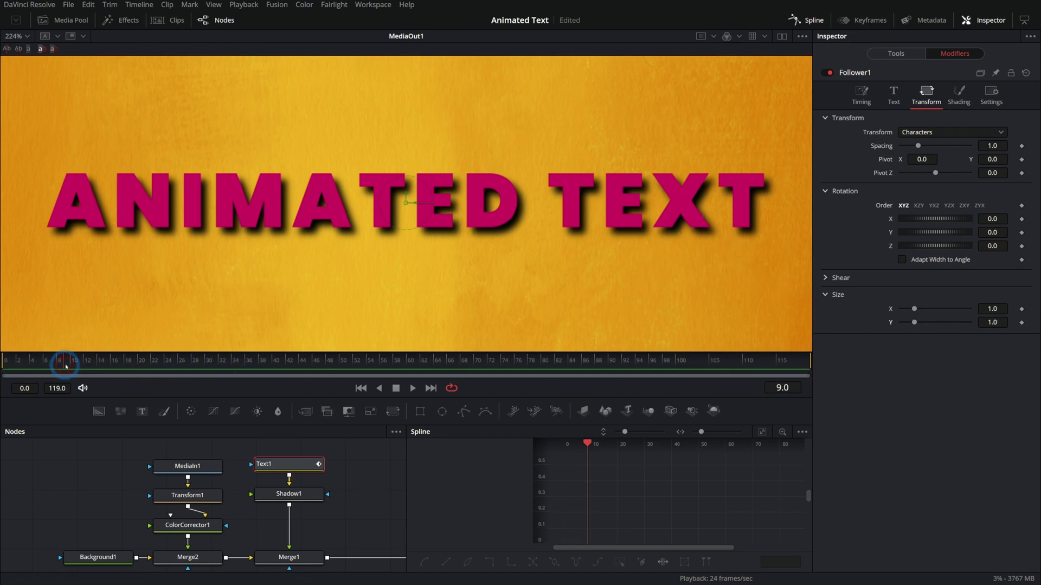
{"action": "left_click_drag", "start_coordinate": [66, 366], "coordinate": [138, 367]}
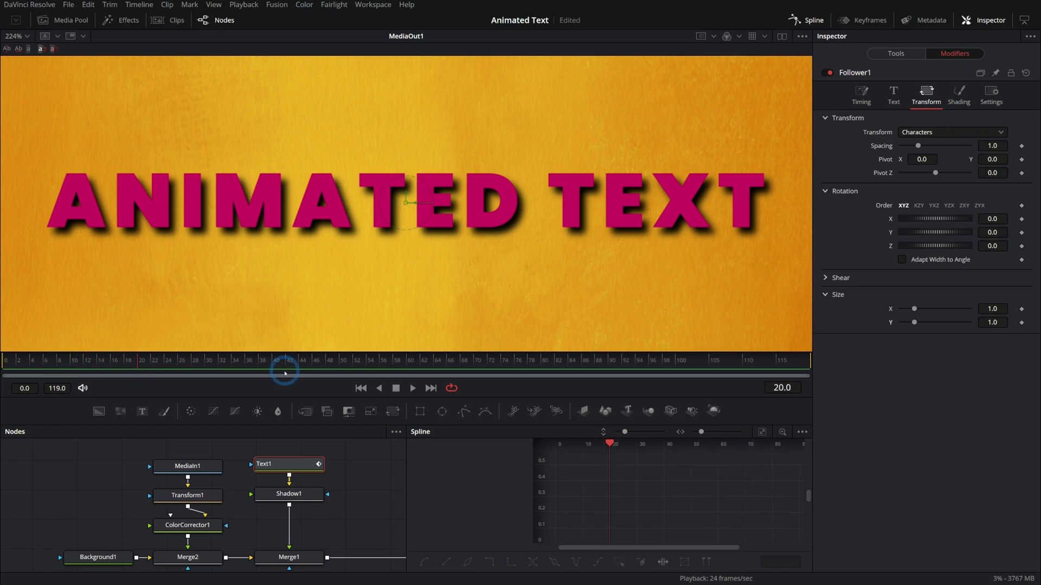
{"action": "left_click", "coordinate": [1021, 323]}
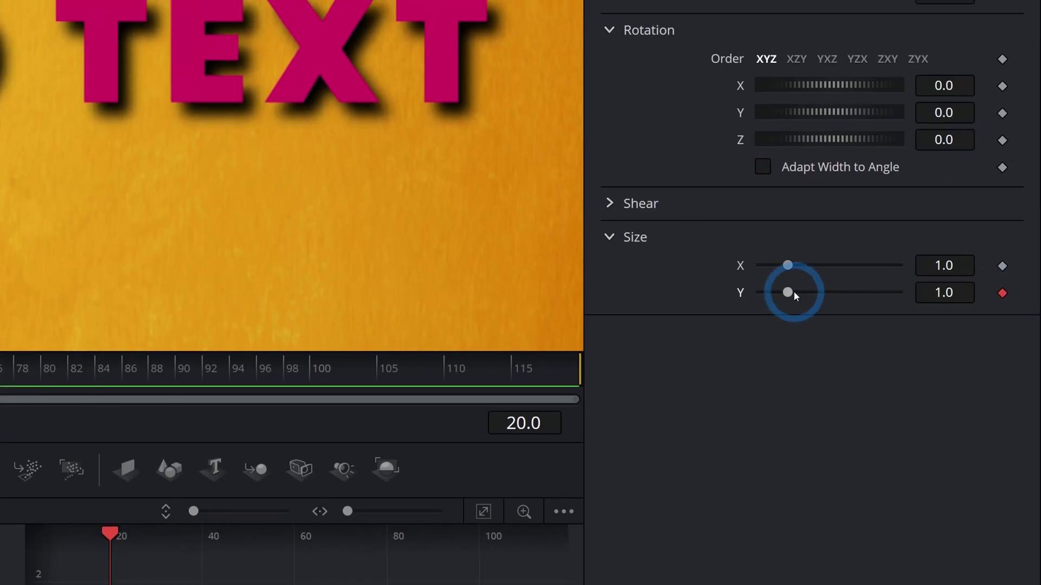
{"action": "left_click_drag", "start_coordinate": [794, 293], "coordinate": [799, 294]}
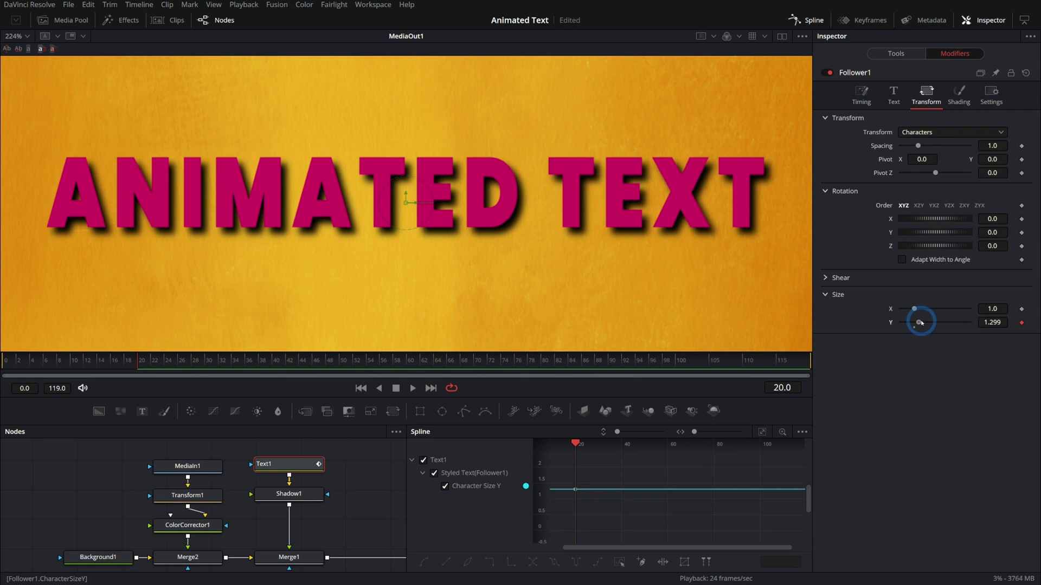
{"action": "left_click_drag", "start_coordinate": [920, 323], "coordinate": [921, 323]}
{"action": "left_click", "coordinate": [736, 232]}
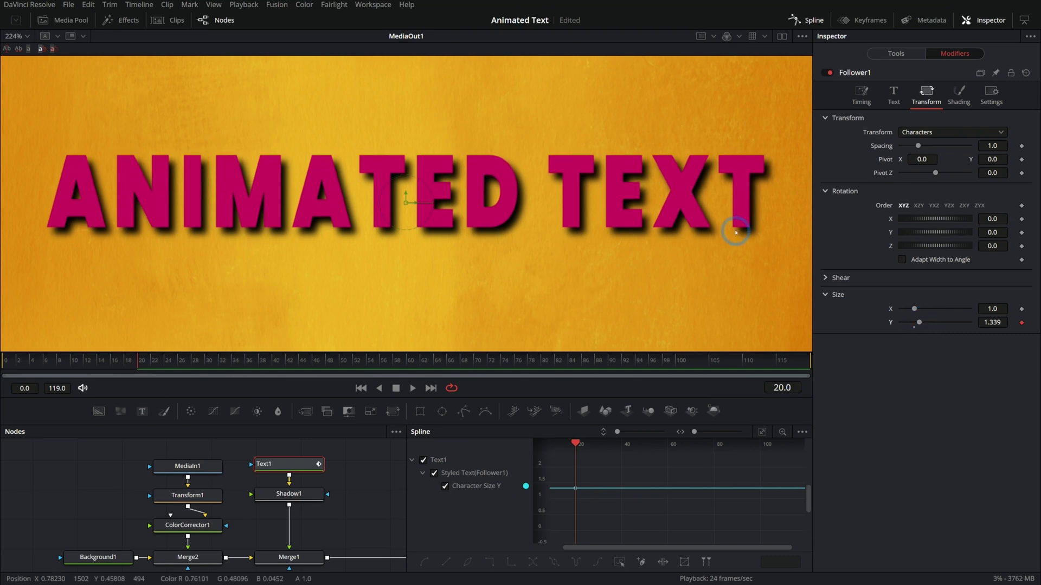
Set character Size Y to 0 at frame 0.
{"action": "left_click", "coordinate": [118, 361]}
{"action": "left_click", "coordinate": [6, 361]}
{"action": "left_click", "coordinate": [880, 320]}
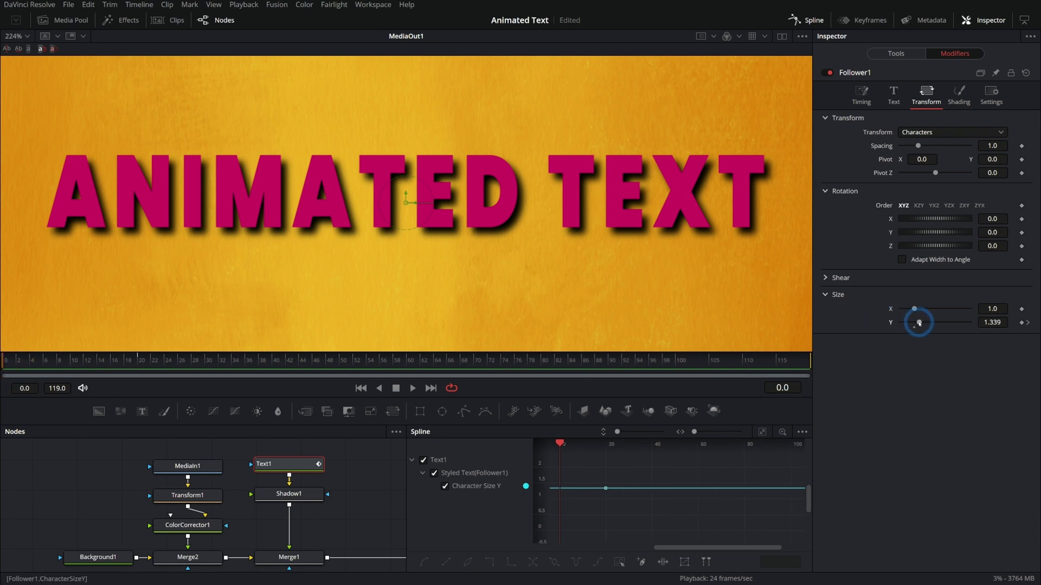
{"action": "left_click_drag", "start_coordinate": [919, 323], "coordinate": [856, 323]}
Play and scrub the timeline to preview the letters growing.
{"action": "key", "text": "space"}
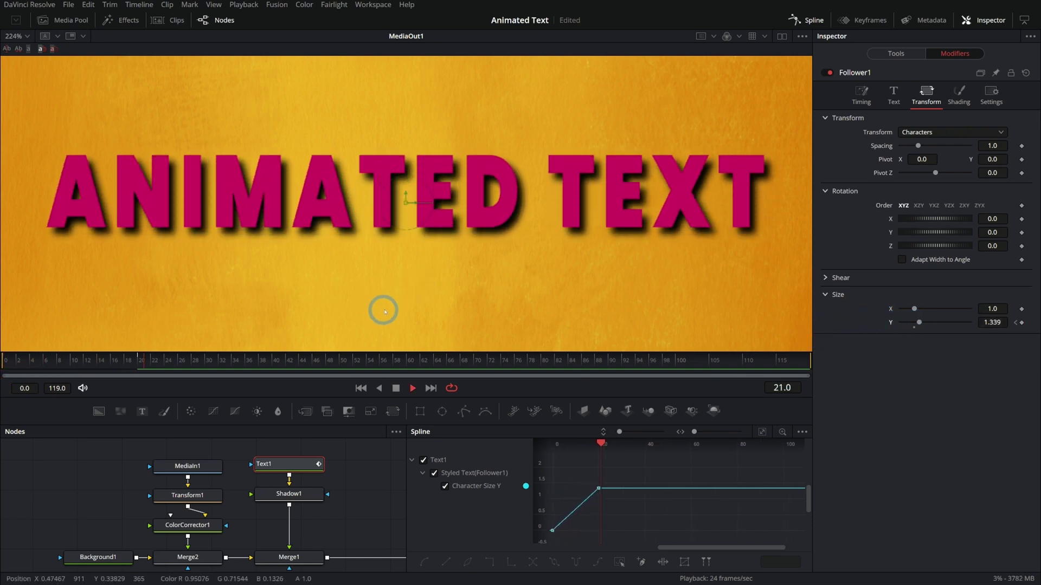
{"action": "key", "text": "space"}
{"action": "left_click_drag", "start_coordinate": [7, 362], "coordinate": [200, 367]}
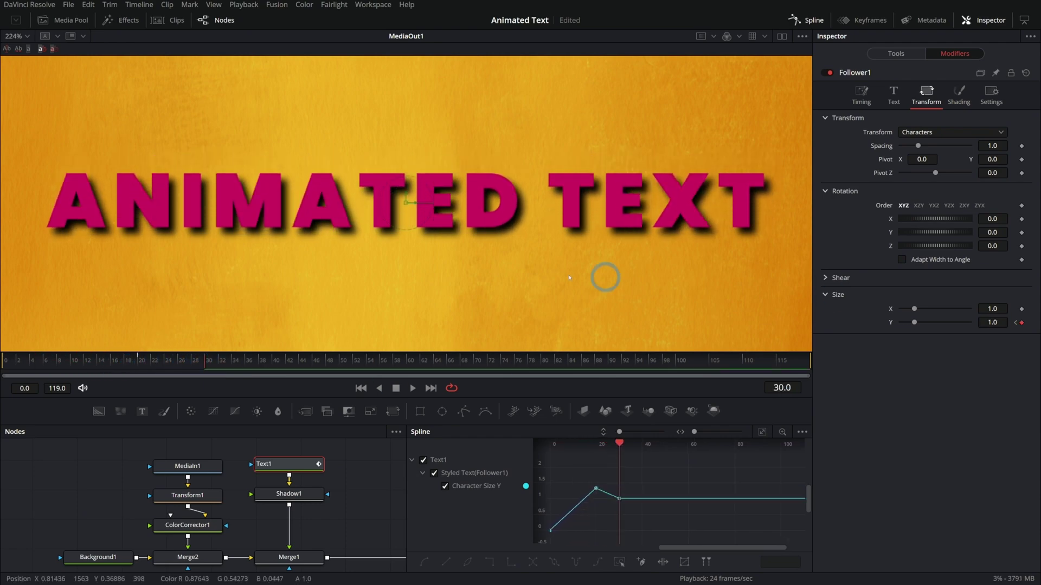
{"action": "left_click", "coordinate": [169, 361]}
{"action": "key", "text": "space"}
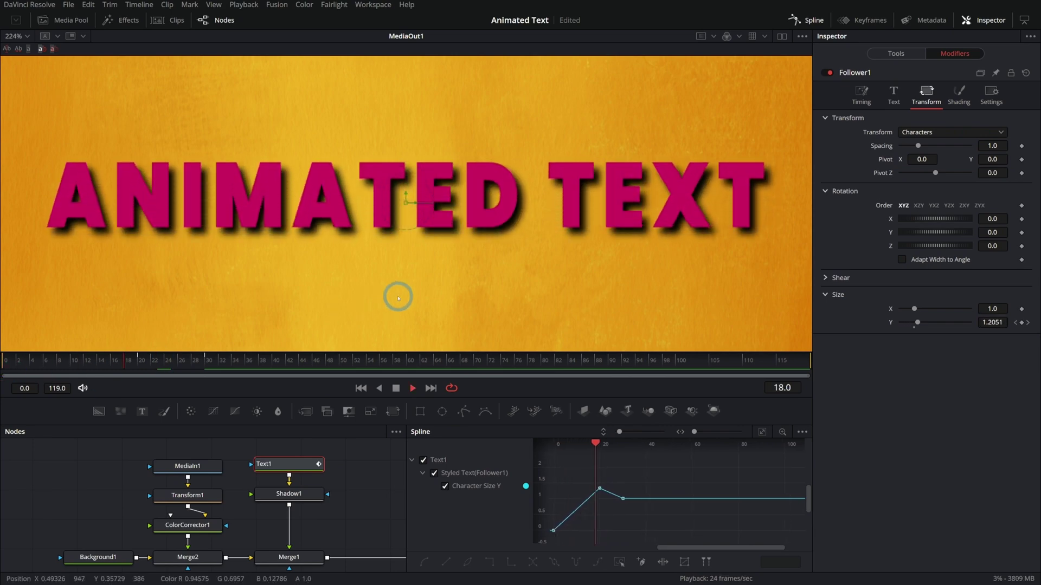
Pan the Size Y curve into view and replay the animation from the start.
{"action": "key", "text": "space"}
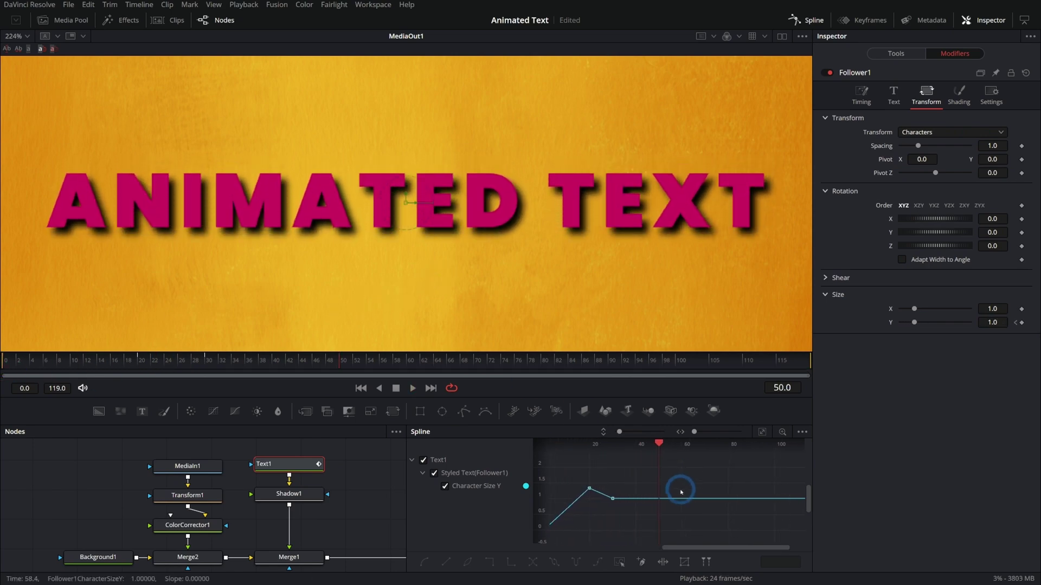
{"action": "left_click_drag", "start_coordinate": [624, 469], "coordinate": [703, 458]}
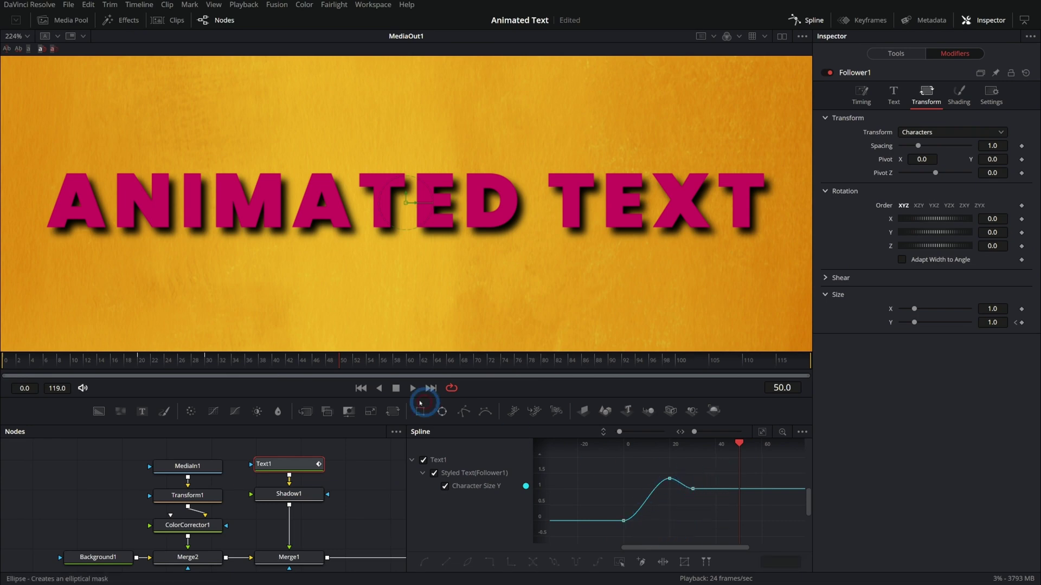
{"action": "left_click", "coordinate": [363, 389]}
{"action": "left_click", "coordinate": [412, 388]}
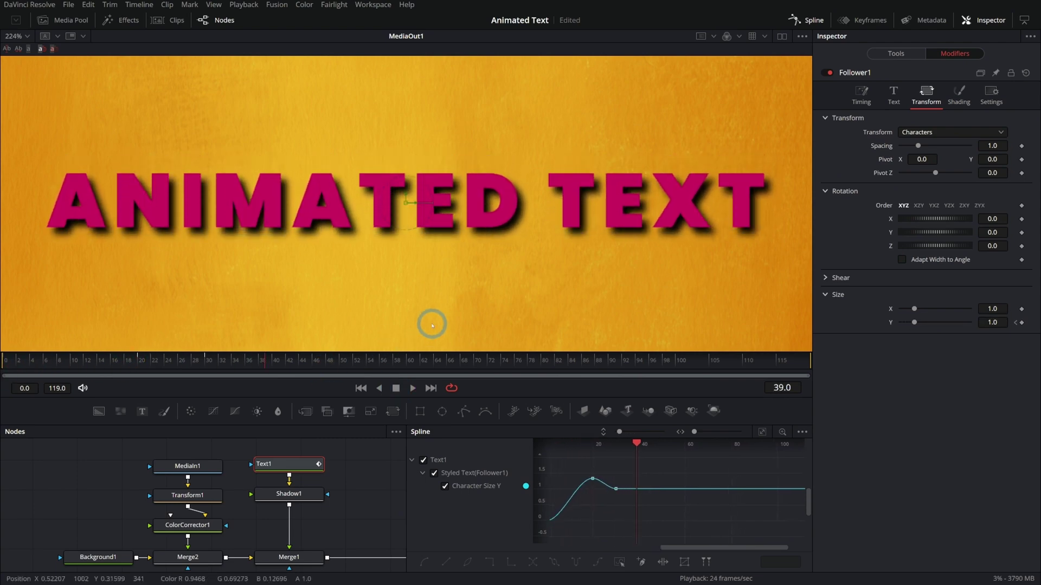
Scrub the timeline to check the letter heights around frames 20 and 15.
{"action": "left_click_drag", "start_coordinate": [234, 358], "coordinate": [178, 370]}
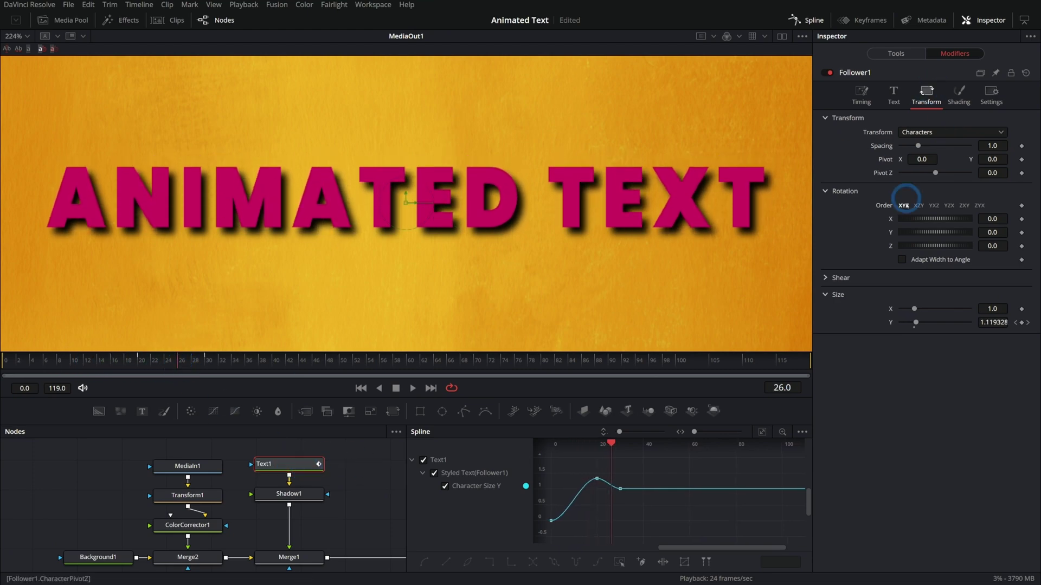
{"action": "left_click_drag", "start_coordinate": [166, 365], "coordinate": [140, 360]}
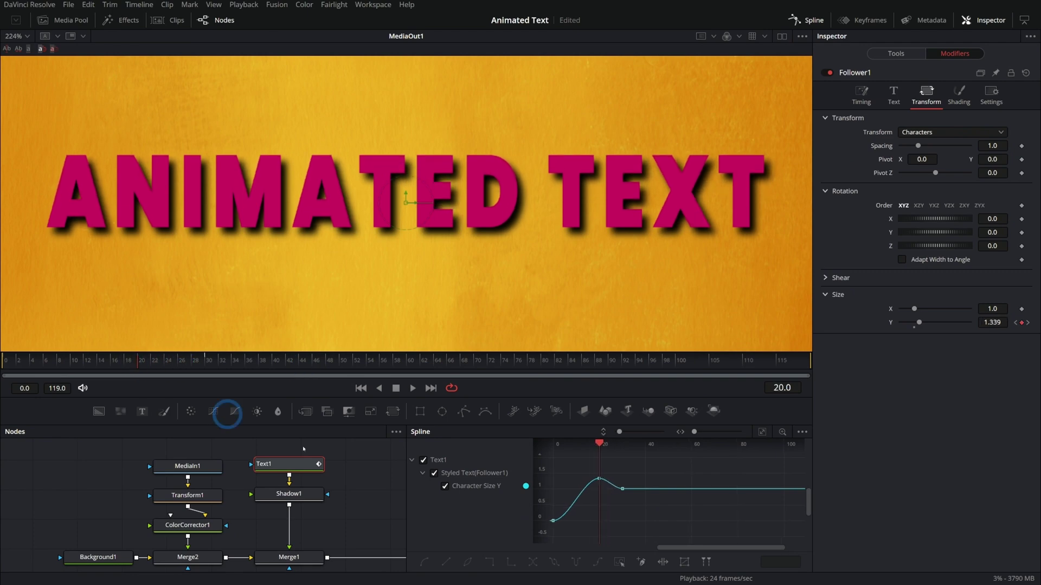
{"action": "left_click", "coordinate": [375, 387]}
{"action": "left_click", "coordinate": [81, 360]}
{"action": "left_click", "coordinate": [114, 239]}
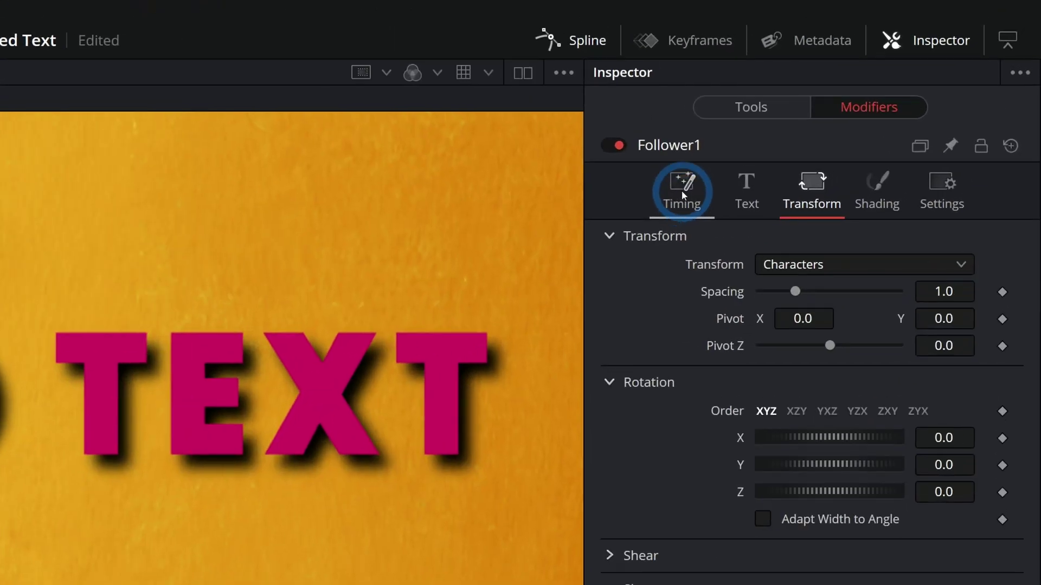
Set Follower1's Timing Delay to 0.8 and replay the staggered growth from frame 0.
{"action": "left_click", "coordinate": [861, 102]}
{"action": "left_click_drag", "start_coordinate": [825, 319], "coordinate": [832, 320]}
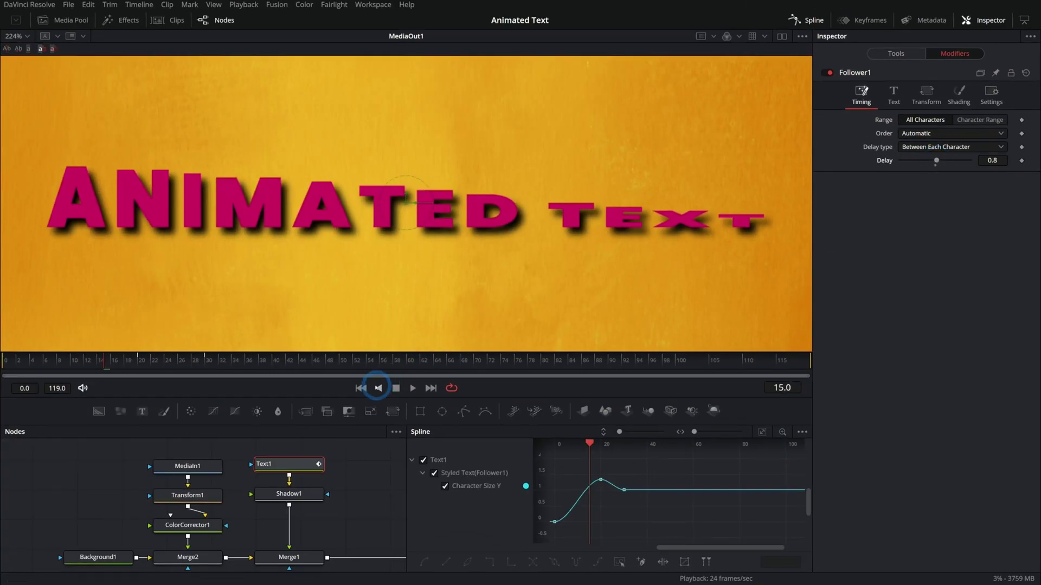
{"action": "left_click", "coordinate": [371, 388]}
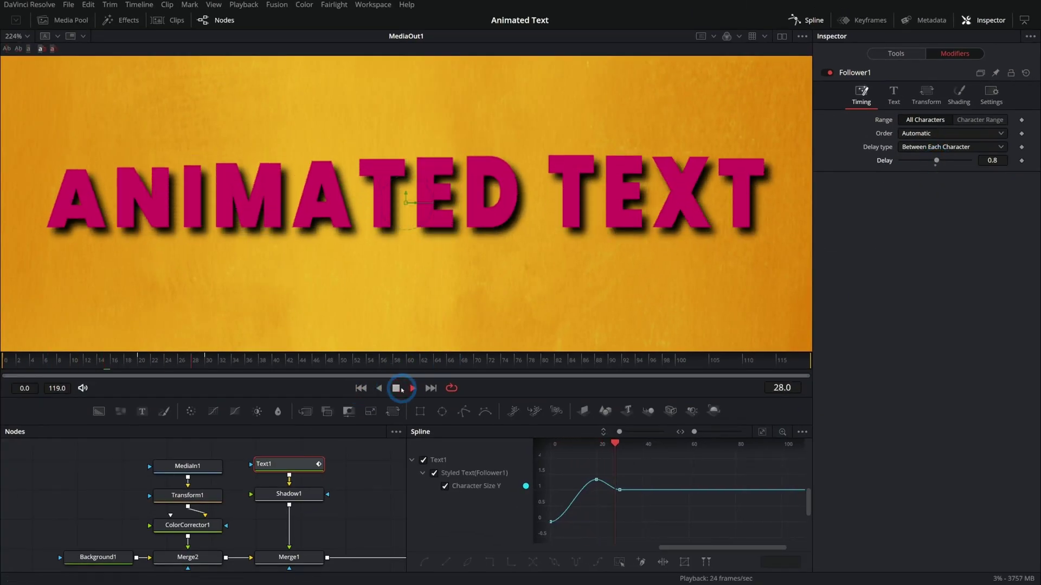
{"action": "left_click", "coordinate": [361, 388]}
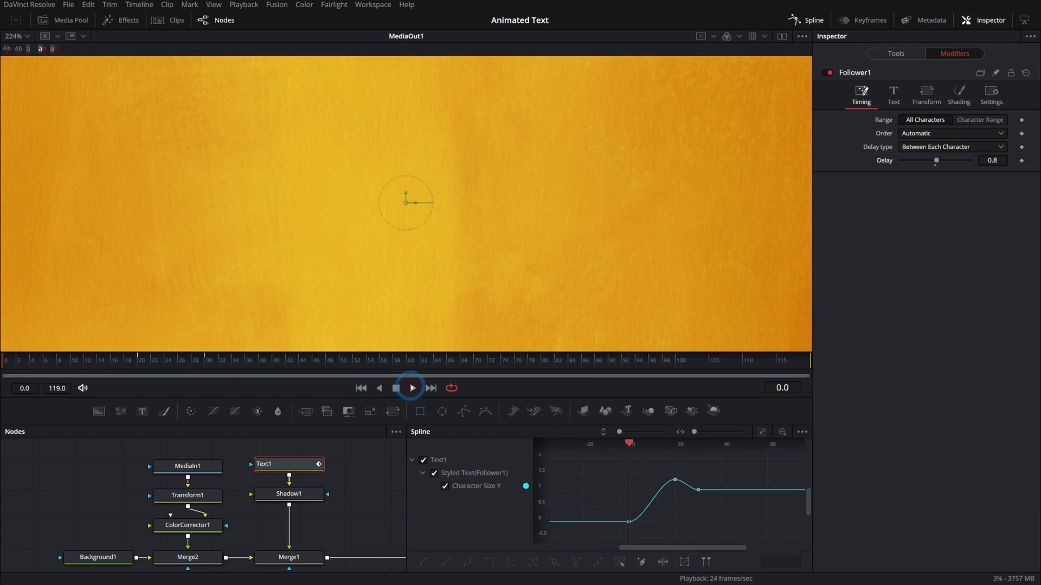
{"action": "left_click", "coordinate": [392, 389]}
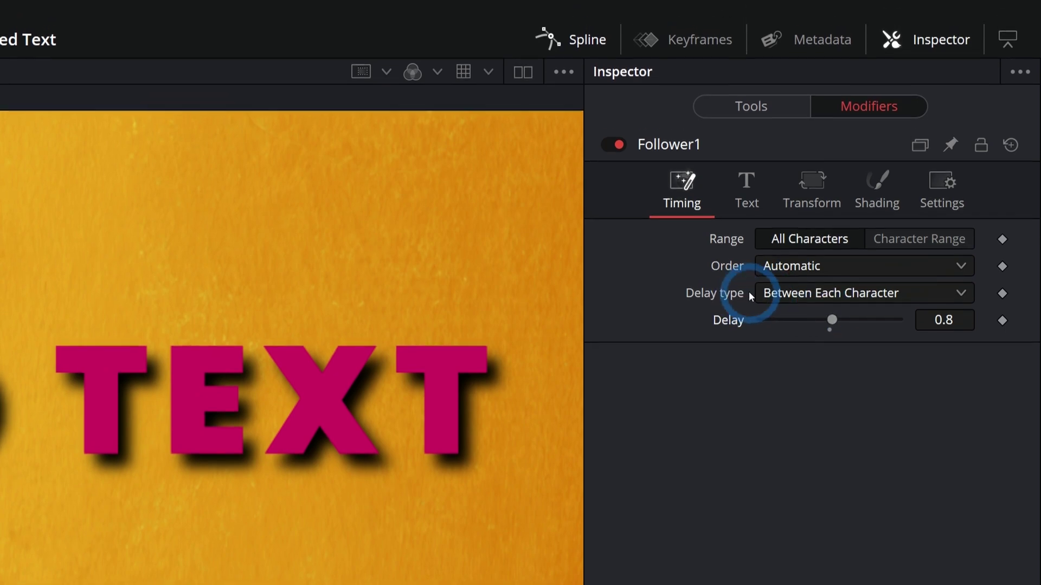
Try spreading the delay between first and last character with a total of 10.3.
{"action": "left_click", "coordinate": [800, 295]}
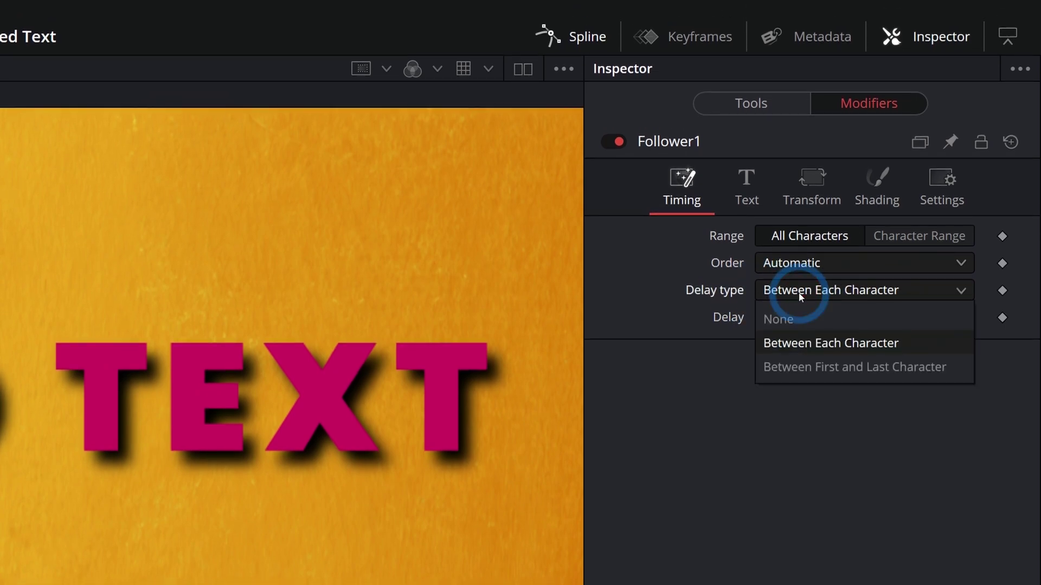
{"action": "left_click", "coordinate": [822, 366]}
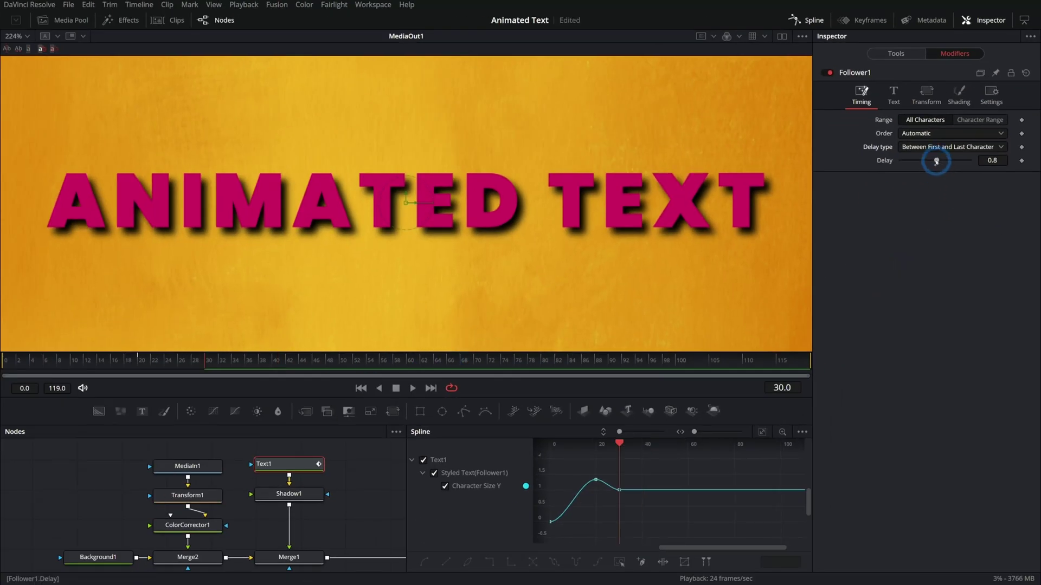
{"action": "left_click_drag", "start_coordinate": [936, 161], "coordinate": [949, 160]}
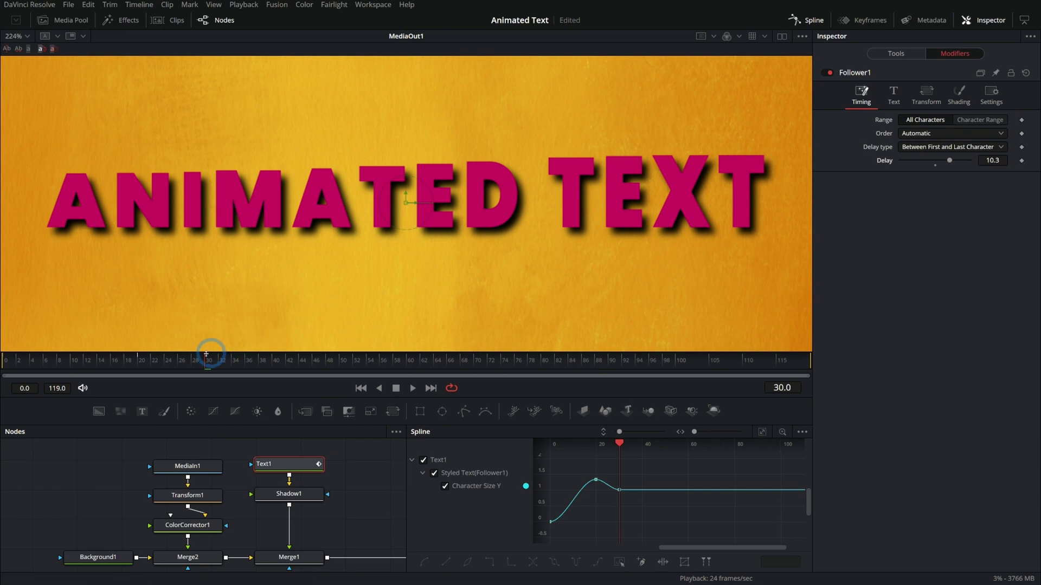
{"action": "key", "text": "space"}
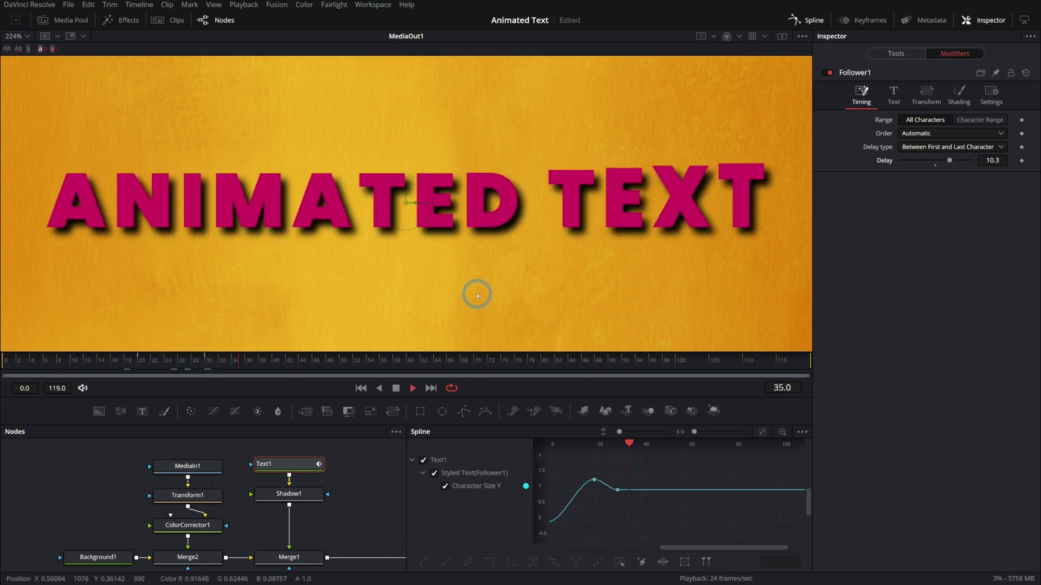
Switch the delay to Between Each Character at 1.6 and play to check.
{"action": "left_click", "coordinate": [931, 147]}
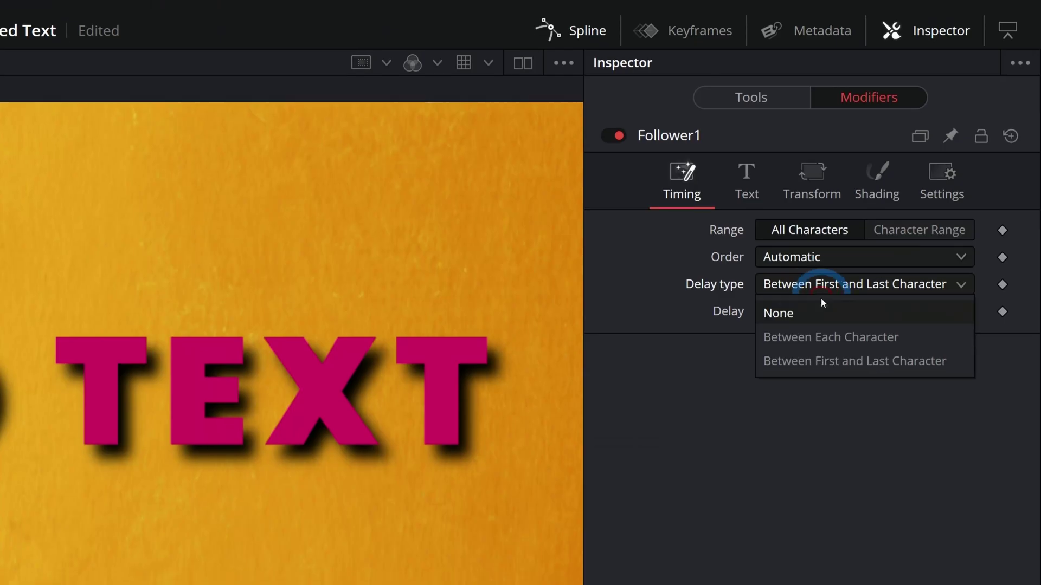
{"action": "left_click", "coordinate": [934, 174]}
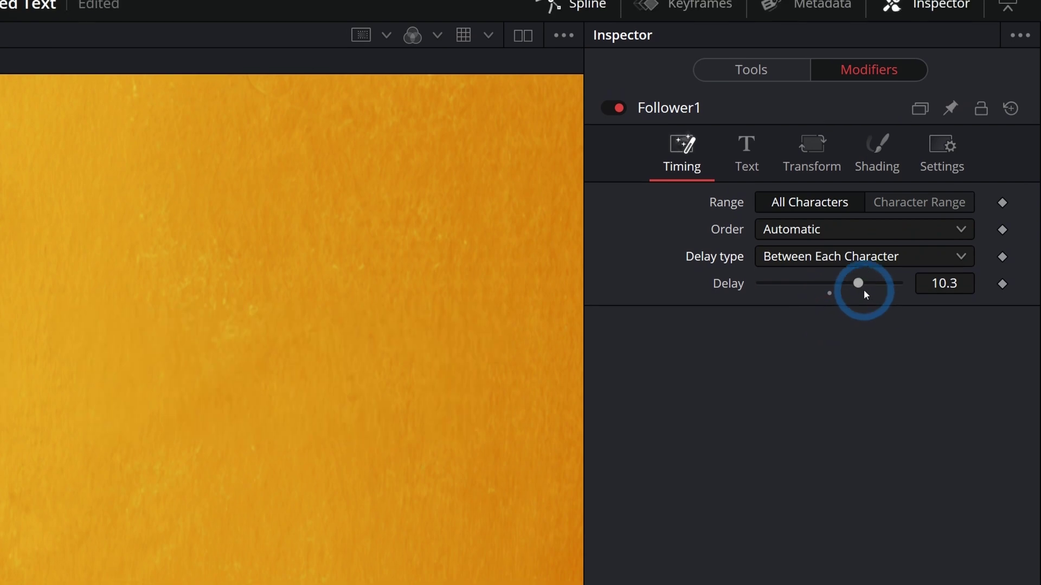
{"action": "left_click_drag", "start_coordinate": [864, 291], "coordinate": [838, 288]}
{"action": "left_click", "coordinate": [401, 388]}
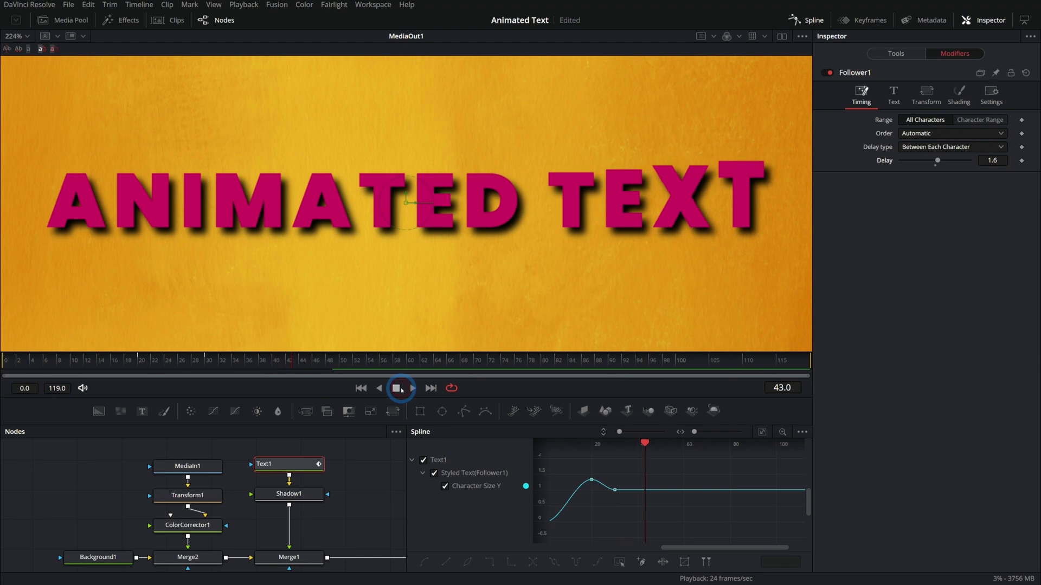
Switch the Follower Order to Inside Out and preview the letters growing from the middle outward.
{"action": "mouse_move", "coordinate": [157, 349]}
{"action": "left_mouse_down"}
{"action": "mouse_move", "coordinate": [7, 360]}
{"action": "mouse_move", "coordinate": [172, 360]}
{"action": "left_mouse_up"}
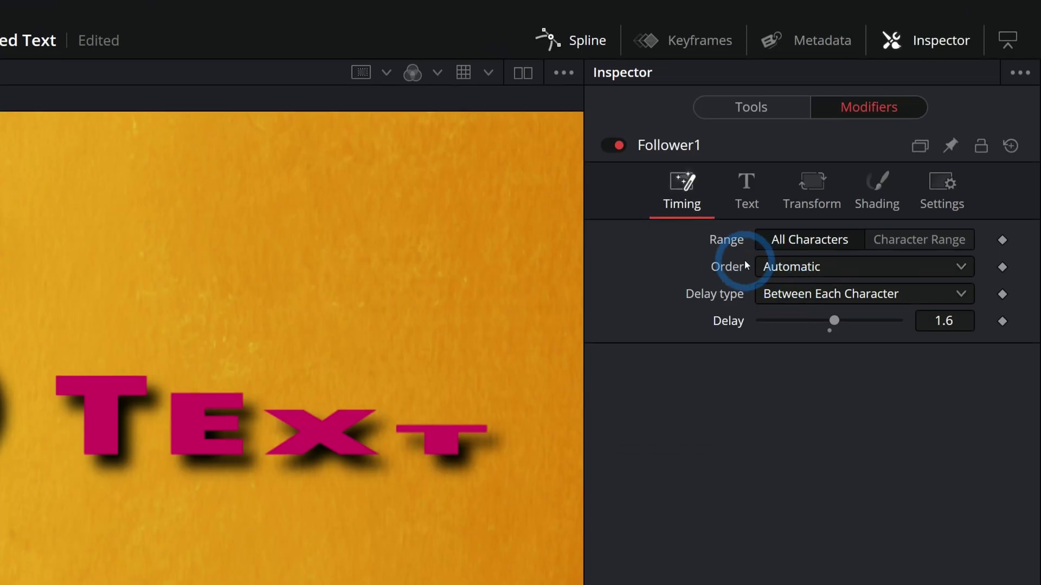
{"action": "left_click", "coordinate": [810, 271]}
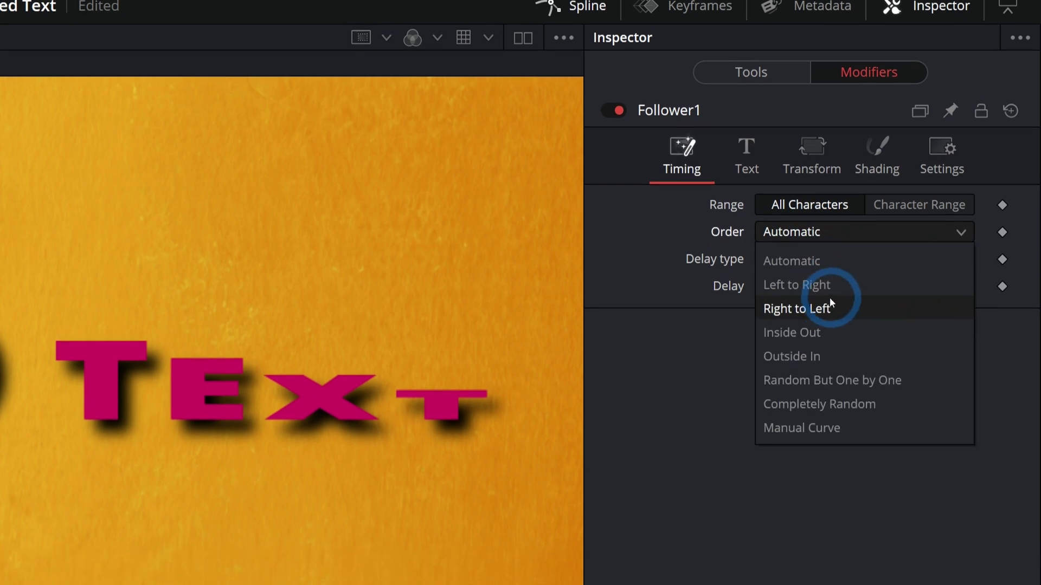
{"action": "left_click", "coordinate": [817, 368]}
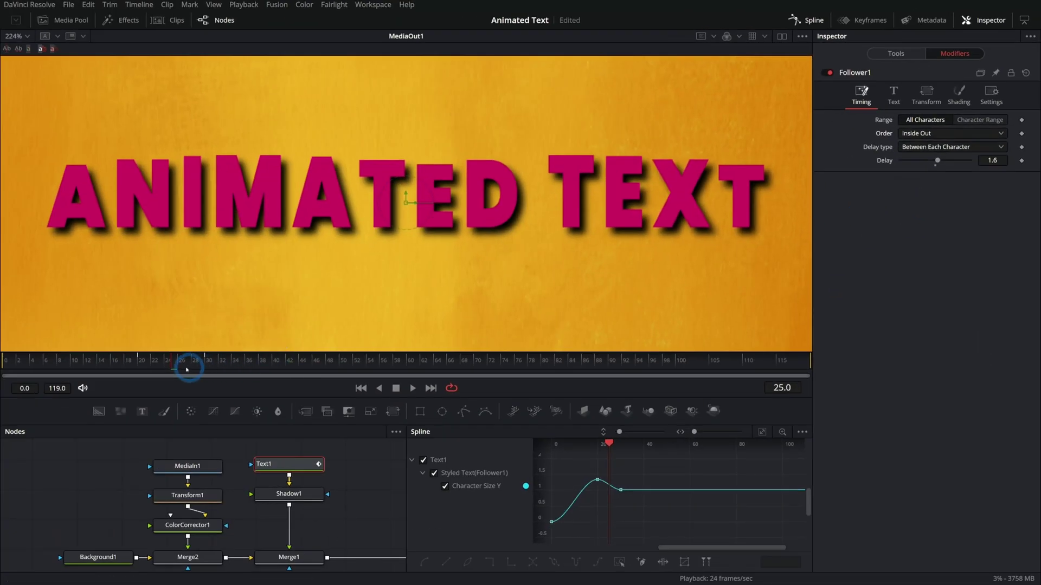
{"action": "key", "text": "space"}
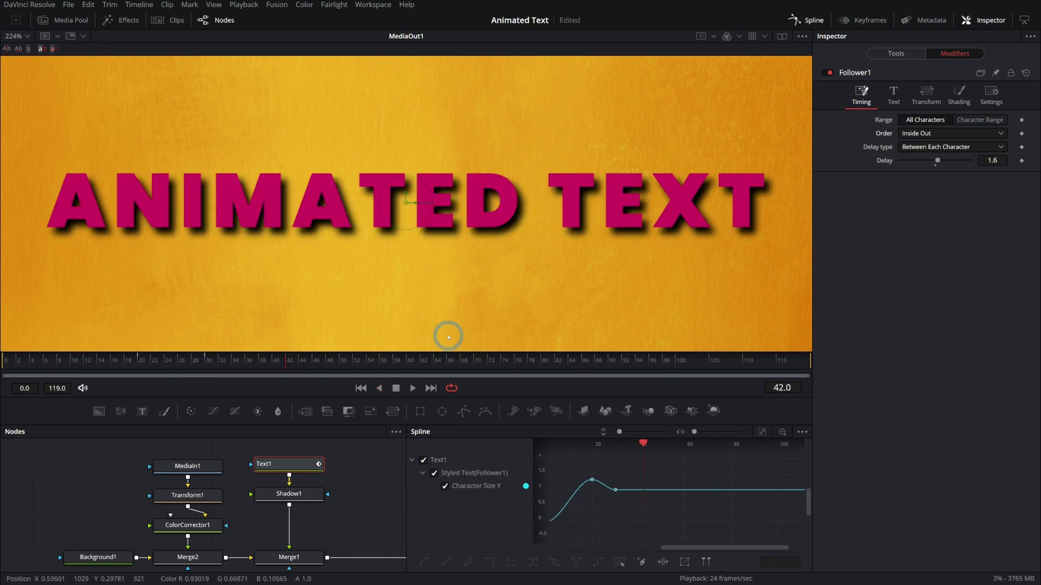
{"action": "left_click_drag", "start_coordinate": [145, 366], "coordinate": [213, 361]}
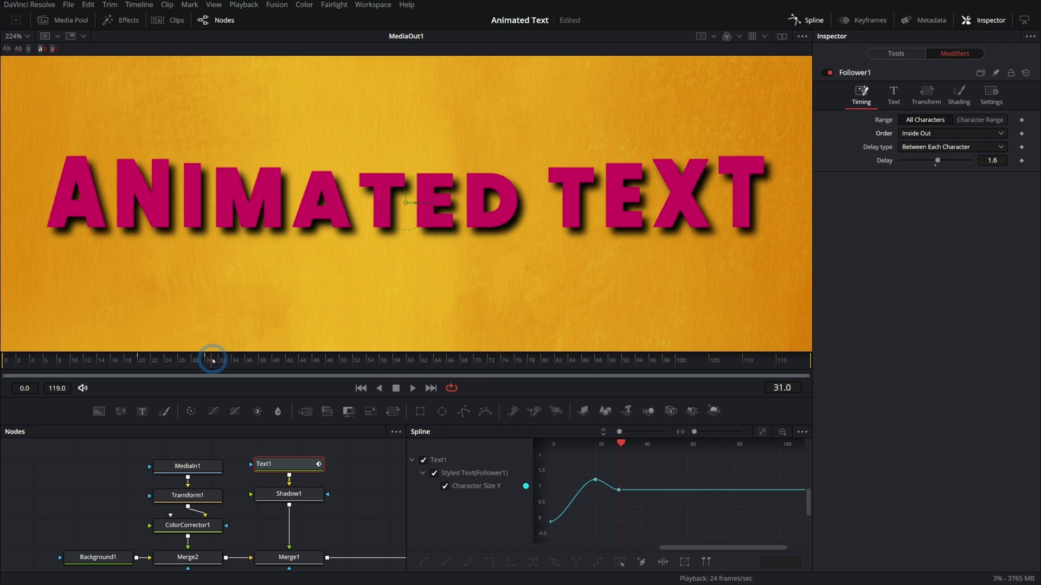
{"action": "left_click", "coordinate": [921, 133]}
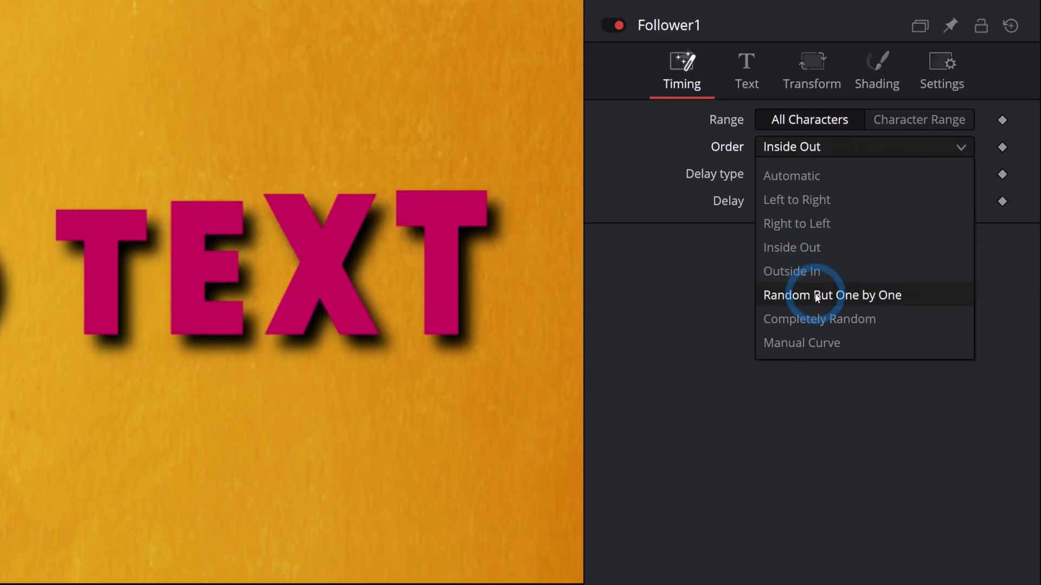
Set the Follower Order to Random But One by One and rewind to frame 0.
{"action": "left_click", "coordinate": [815, 312]}
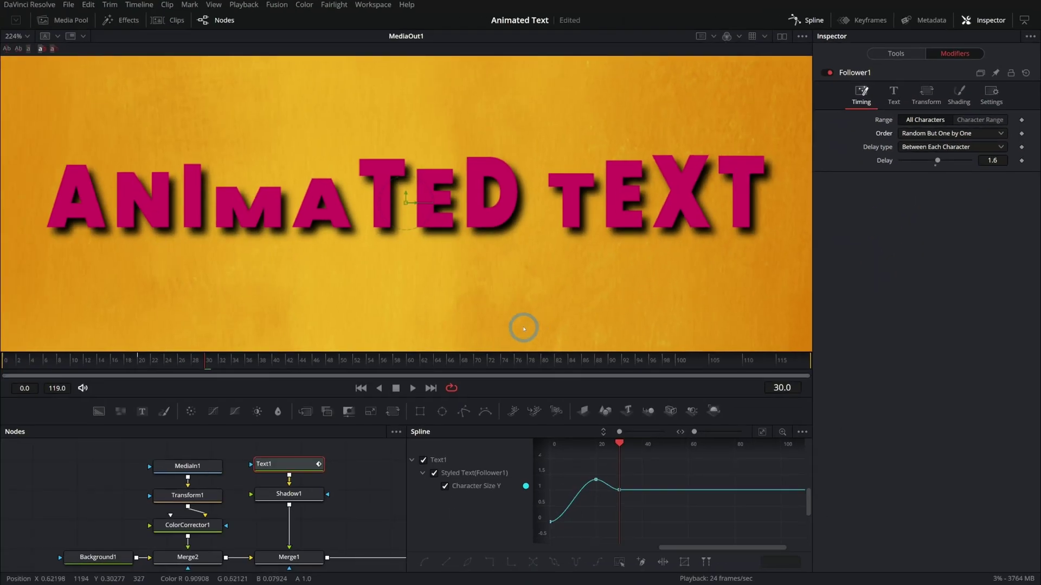
{"action": "left_click", "coordinate": [402, 388]}
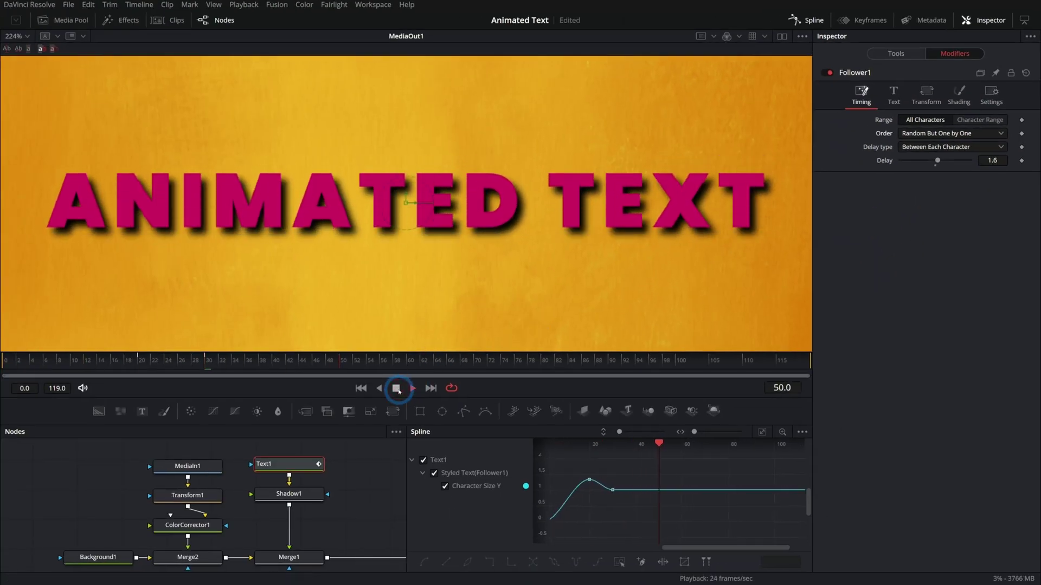
{"action": "left_click", "coordinate": [362, 388]}
{"action": "left_click", "coordinate": [396, 388]}
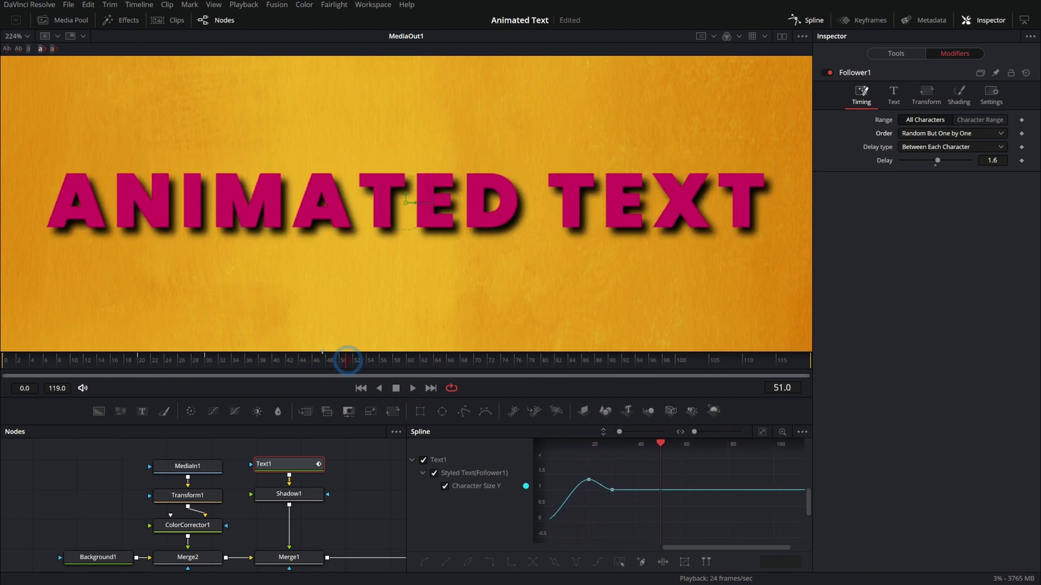
{"action": "left_click_drag", "start_coordinate": [171, 362], "coordinate": [2, 366]}
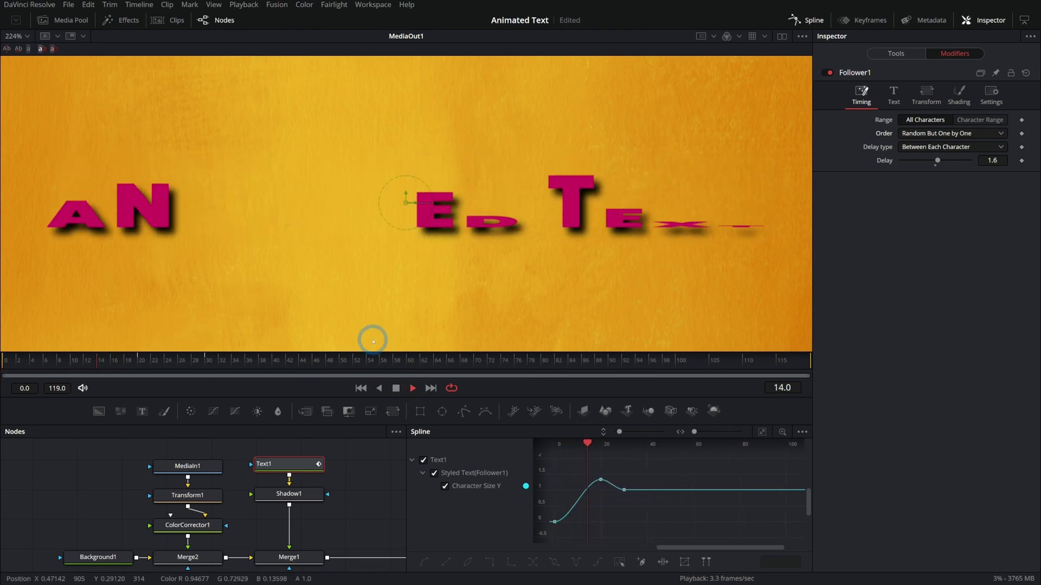
Play and scrub the random-order animation, stopping at frame 25 mid-animation.
{"action": "left_click", "coordinate": [3, 375]}
{"action": "left_click_drag", "start_coordinate": [4, 375], "coordinate": [23, 369]}
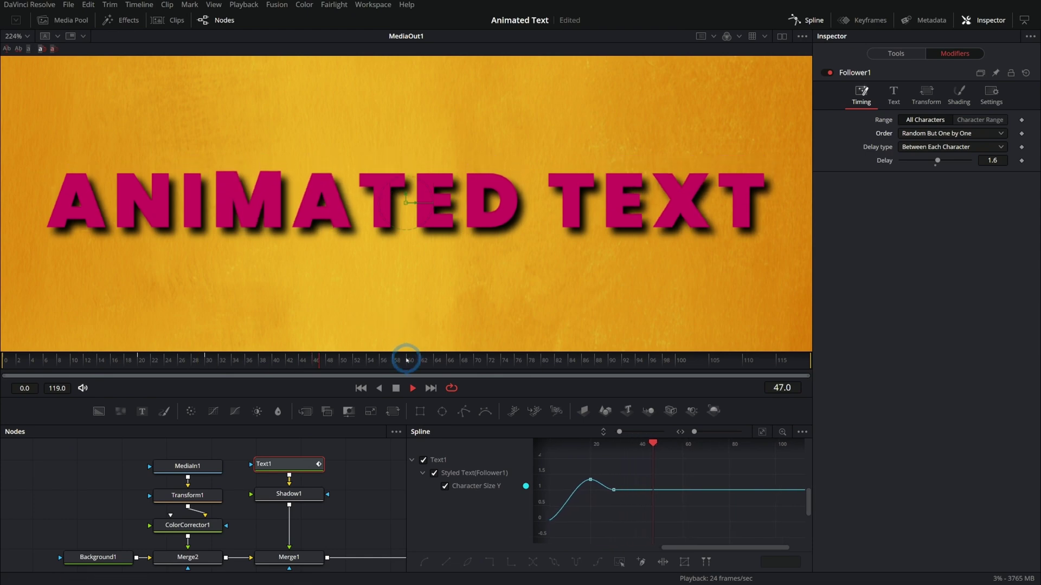
{"action": "left_click", "coordinate": [396, 388]}
{"action": "left_click", "coordinate": [396, 388]}
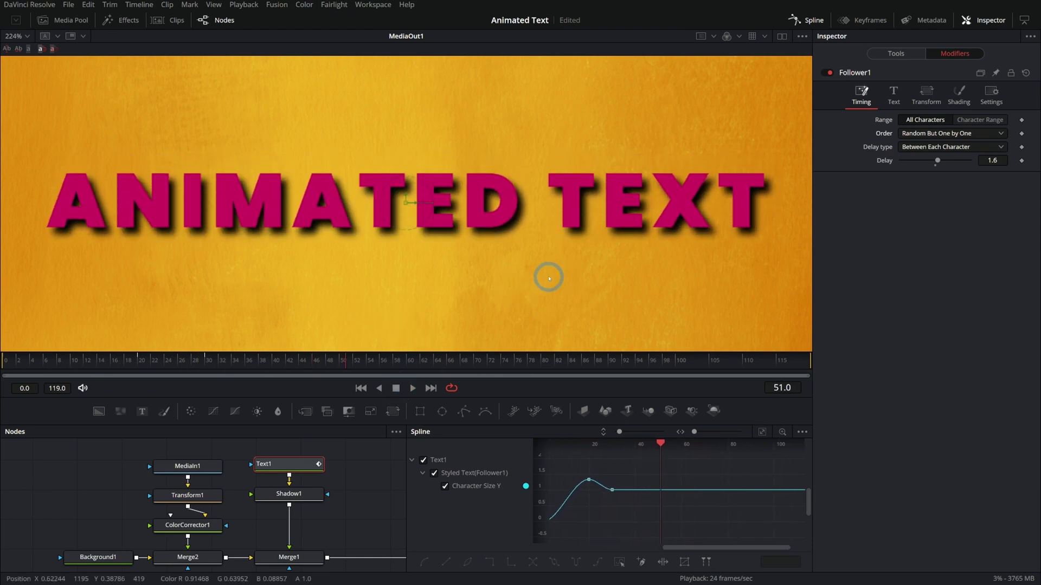
{"action": "left_click", "coordinate": [396, 388]}
{"action": "left_click", "coordinate": [173, 360]}
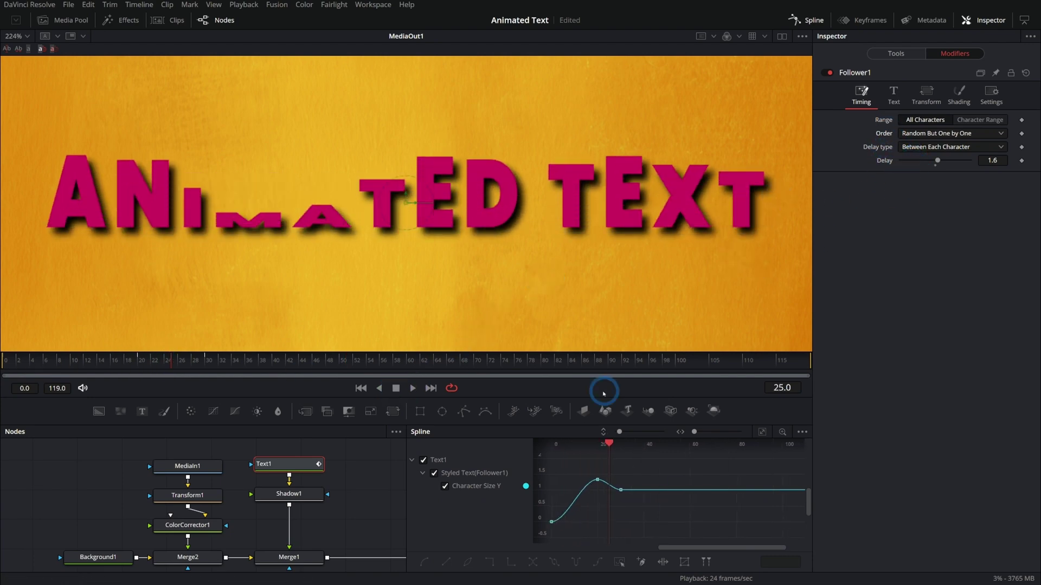
{"action": "left_click", "coordinate": [926, 96]}
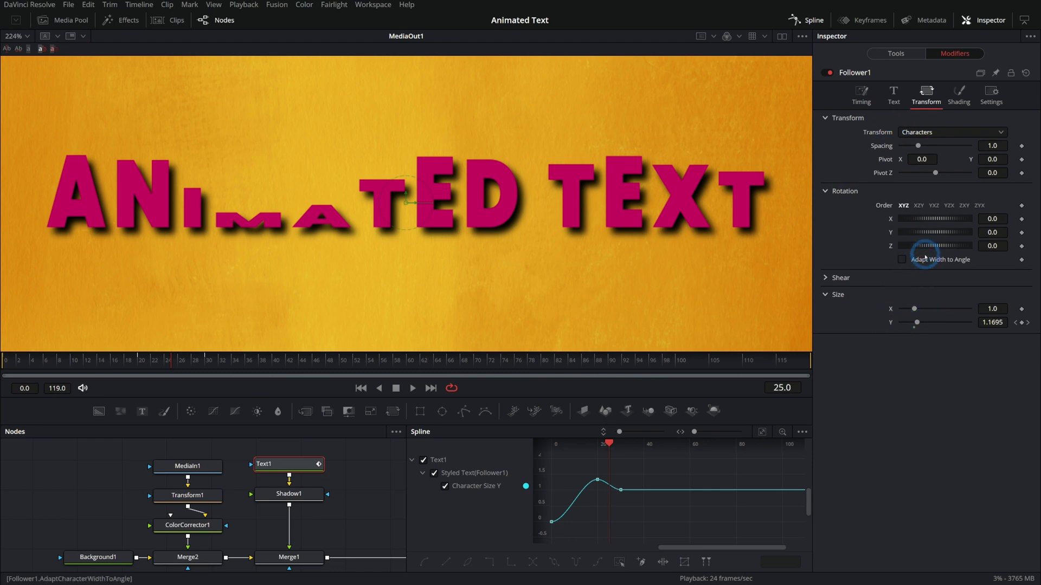
Tilt the characters 47 degrees around Z near frame 20 and play back the rotation.
{"action": "left_click", "coordinate": [209, 361]}
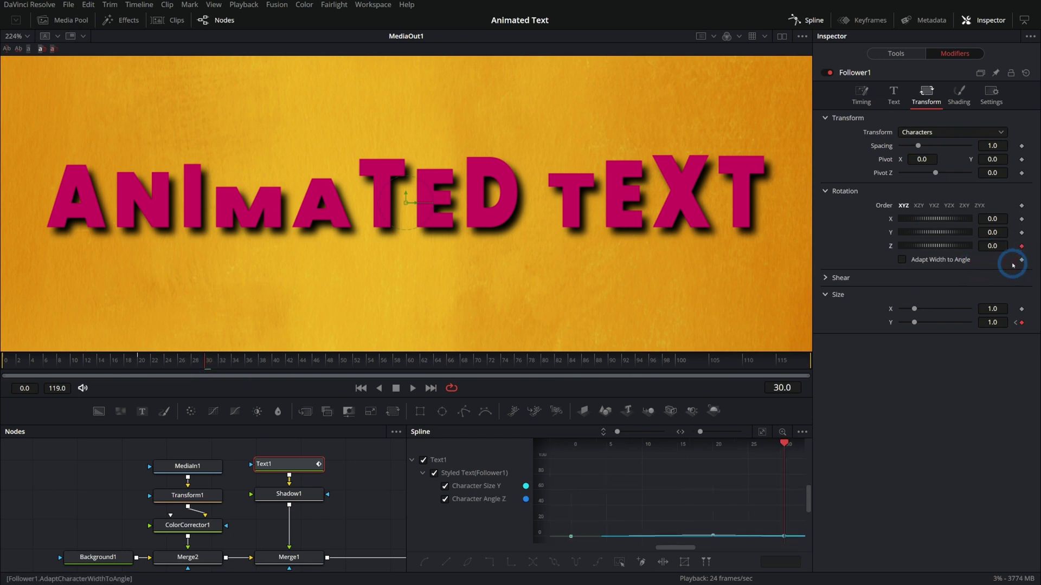
{"action": "left_click_drag", "start_coordinate": [163, 360], "coordinate": [141, 360]}
{"action": "left_click_drag", "start_coordinate": [907, 247], "coordinate": [918, 249]}
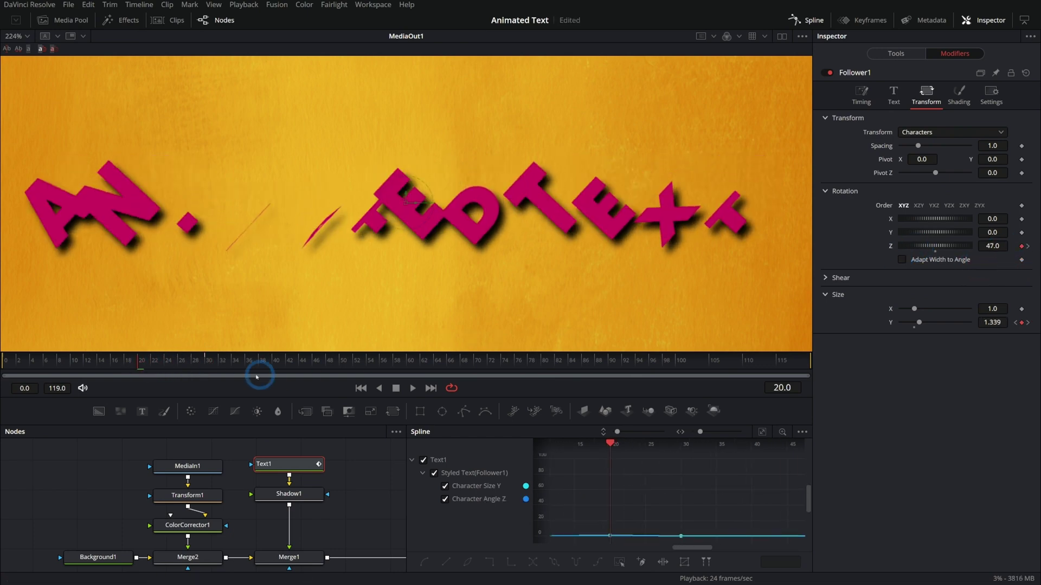
{"action": "left_click_drag", "start_coordinate": [129, 362], "coordinate": [6, 361]}
{"action": "key", "text": "space"}
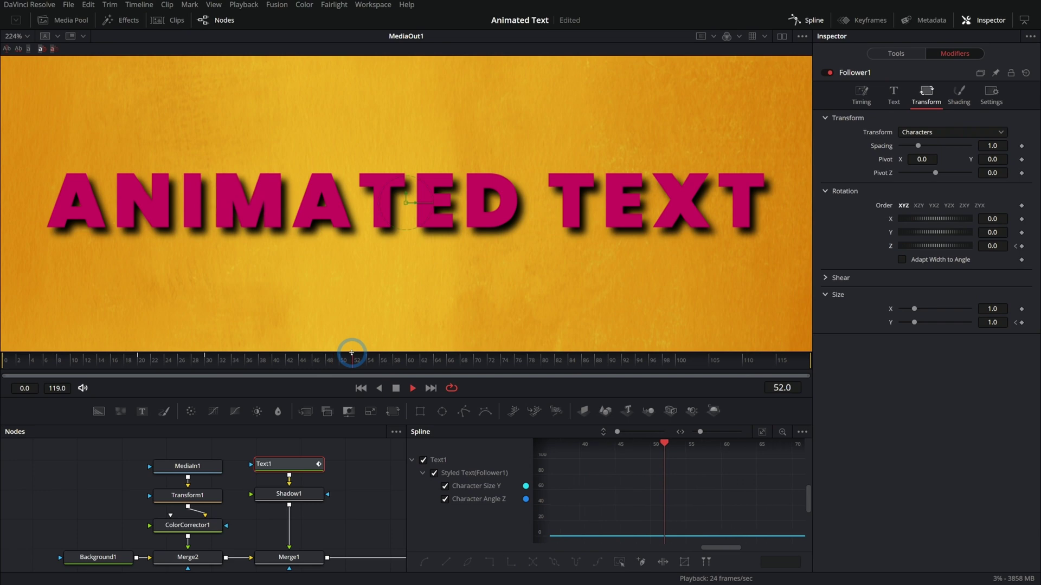
Smooth the Character Angle Z curve with Shift+S and replay the animation from the start.
{"action": "key", "text": "Home"}
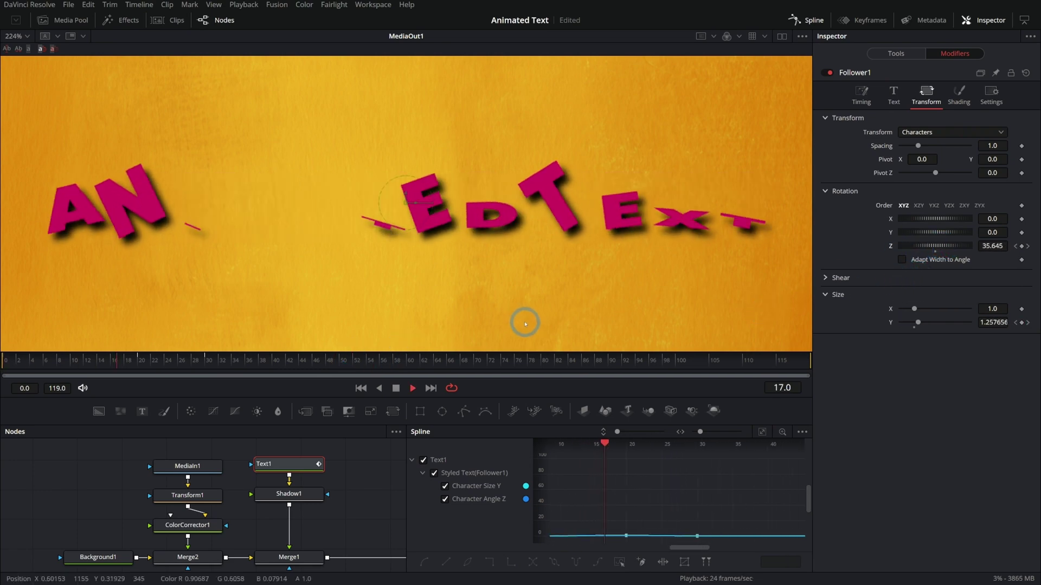
{"action": "left_click_drag", "start_coordinate": [215, 367], "coordinate": [47, 364]}
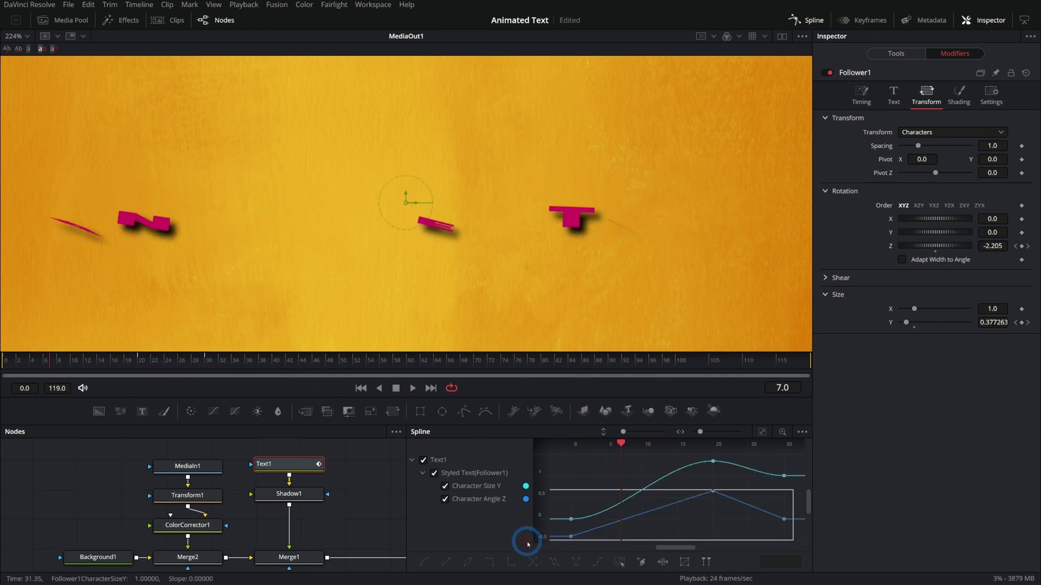
{"action": "key", "text": "shift+s"}
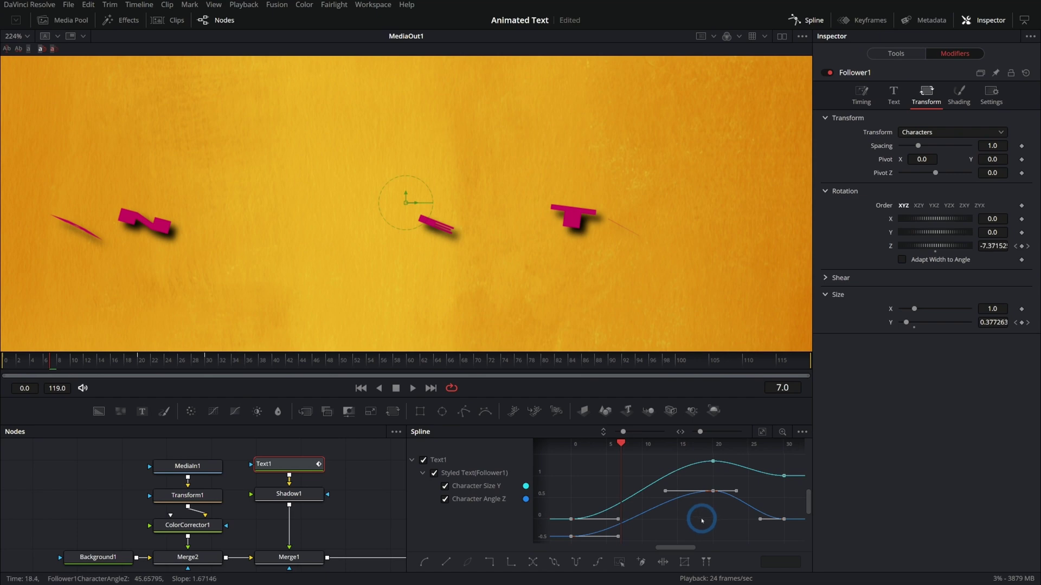
{"action": "left_click", "coordinate": [412, 388]}
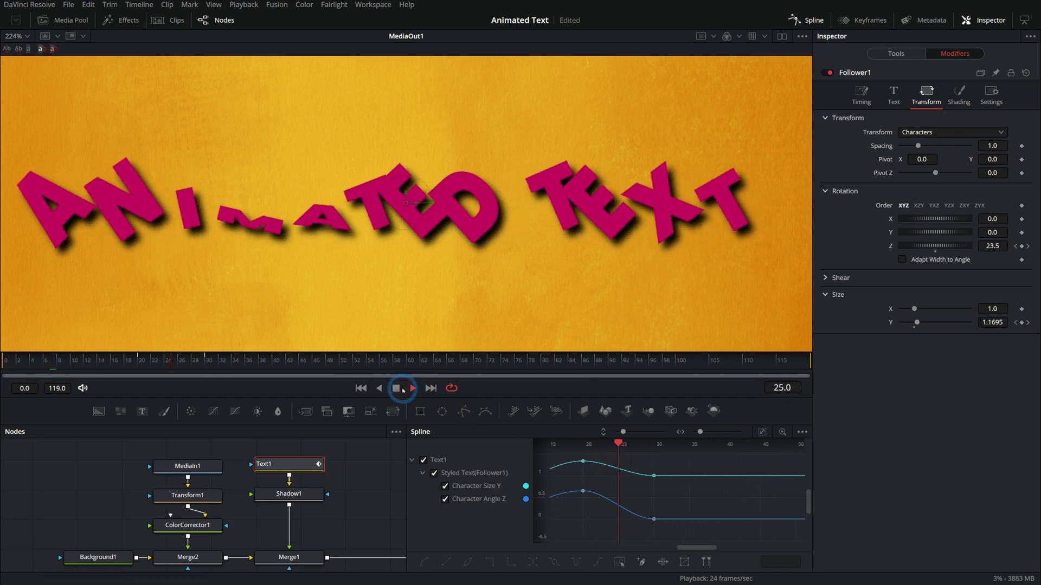
{"action": "left_click", "coordinate": [360, 388]}
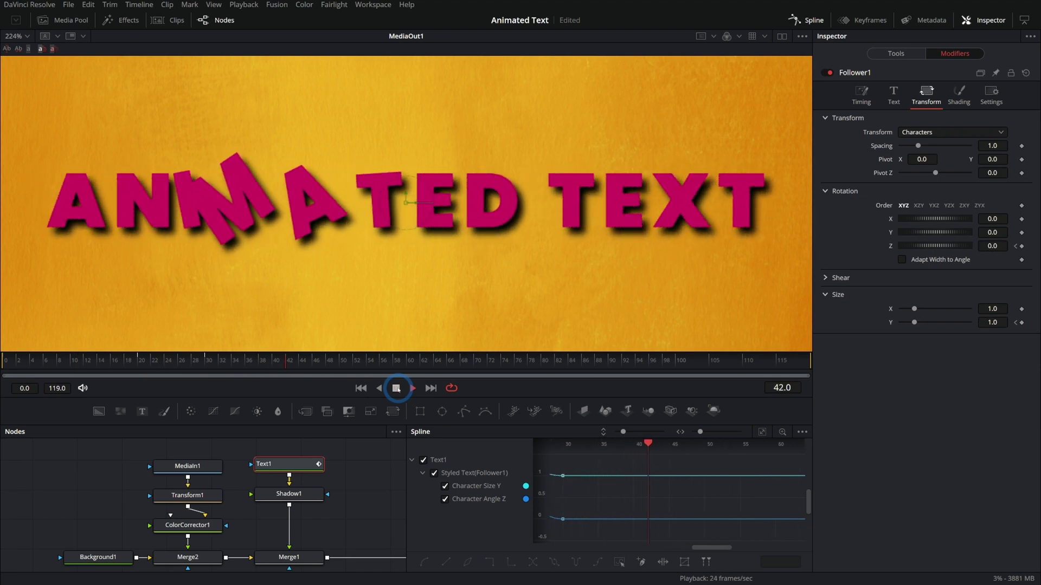
{"action": "left_click_drag", "start_coordinate": [371, 367], "coordinate": [167, 356]}
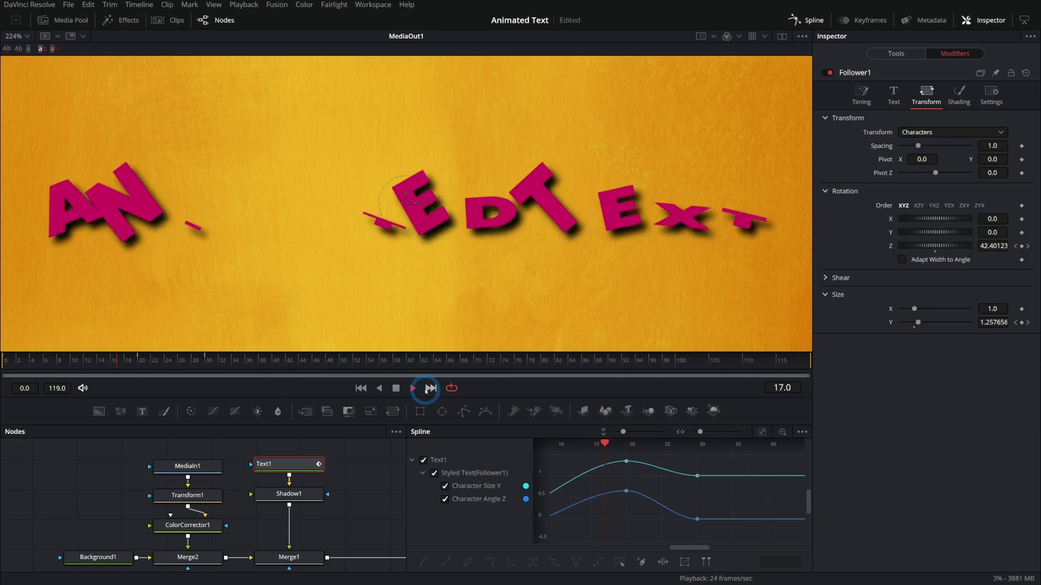
{"action": "left_click", "coordinate": [412, 388]}
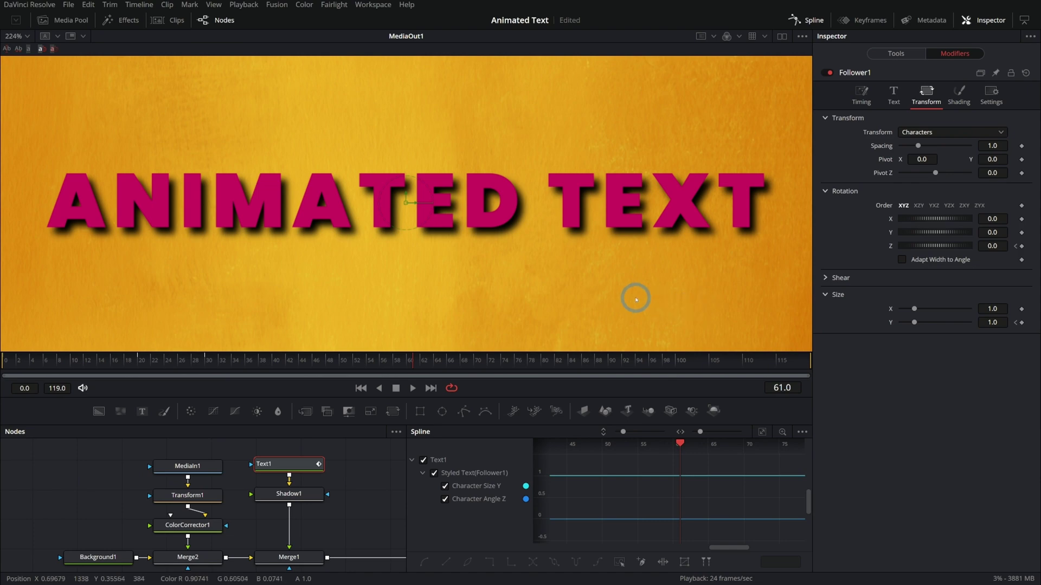
{"action": "left_click_drag", "start_coordinate": [269, 347], "coordinate": [366, 370]}
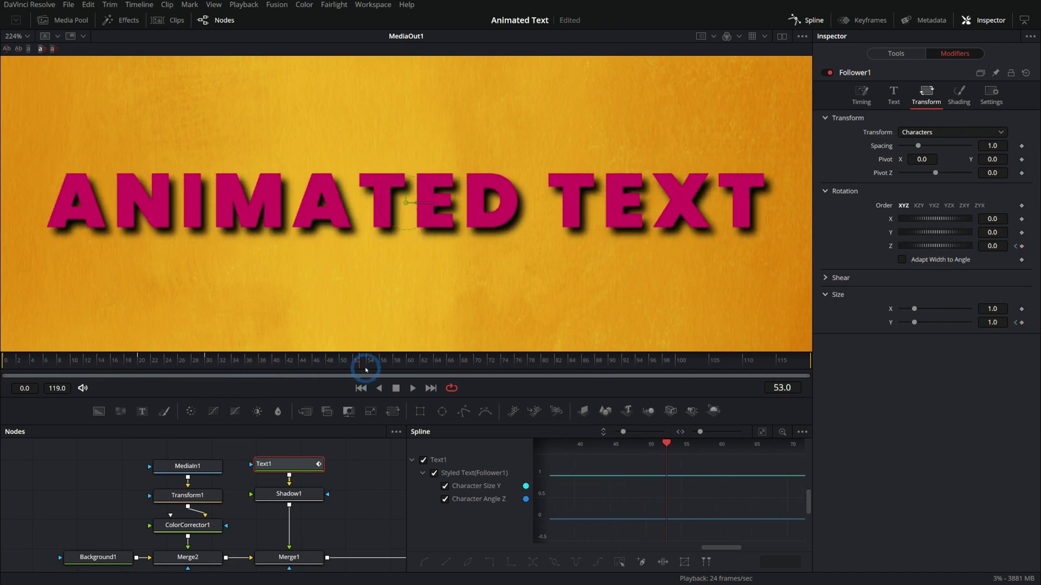